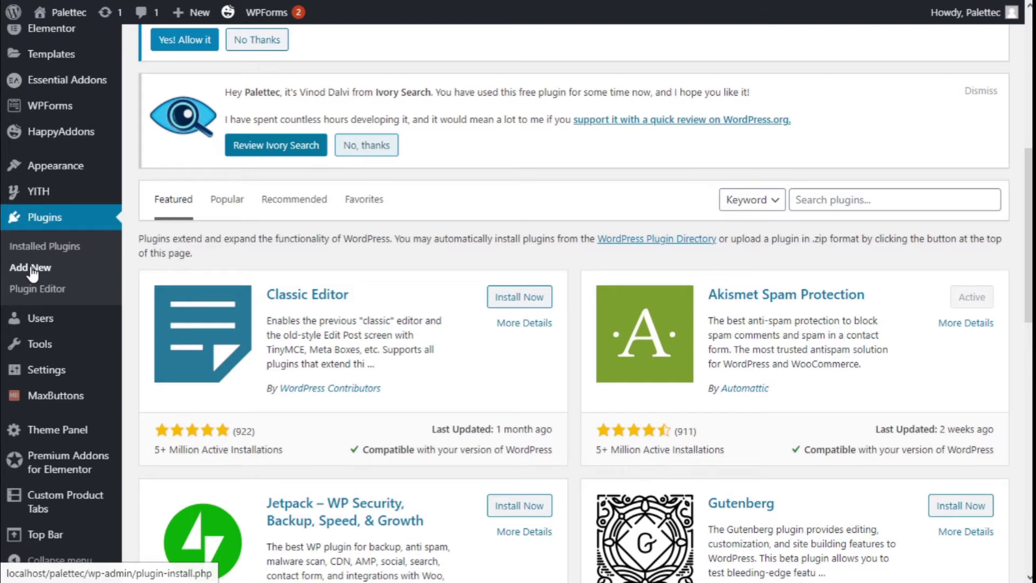
- Search the plugin directory for 'background' and install Advanced WordPress Backgrounds
{"action": "left_click", "coordinate": [824, 203]}
{"action": "type", "text": "backgro"}
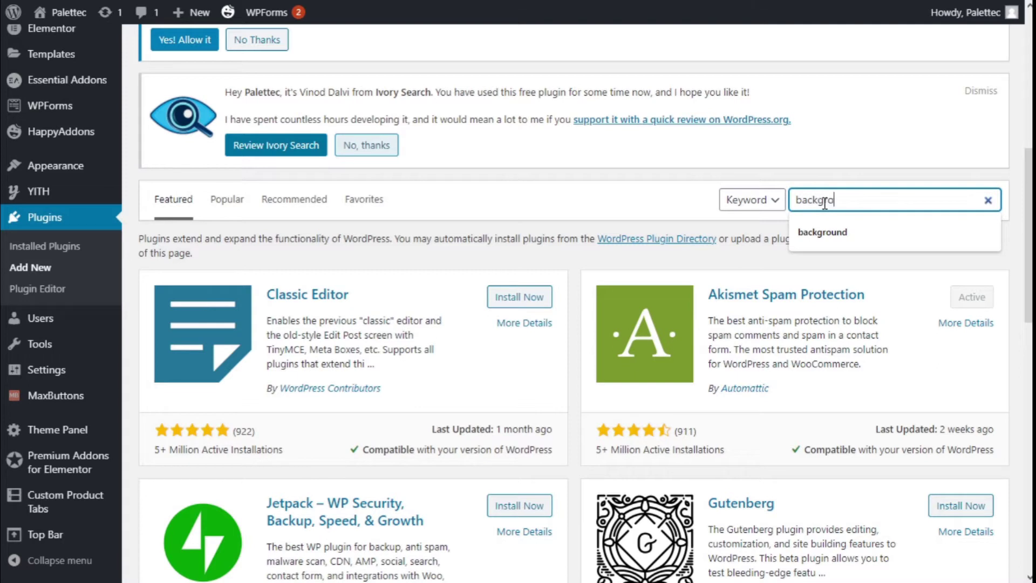
{"action": "type", "text": "und"}
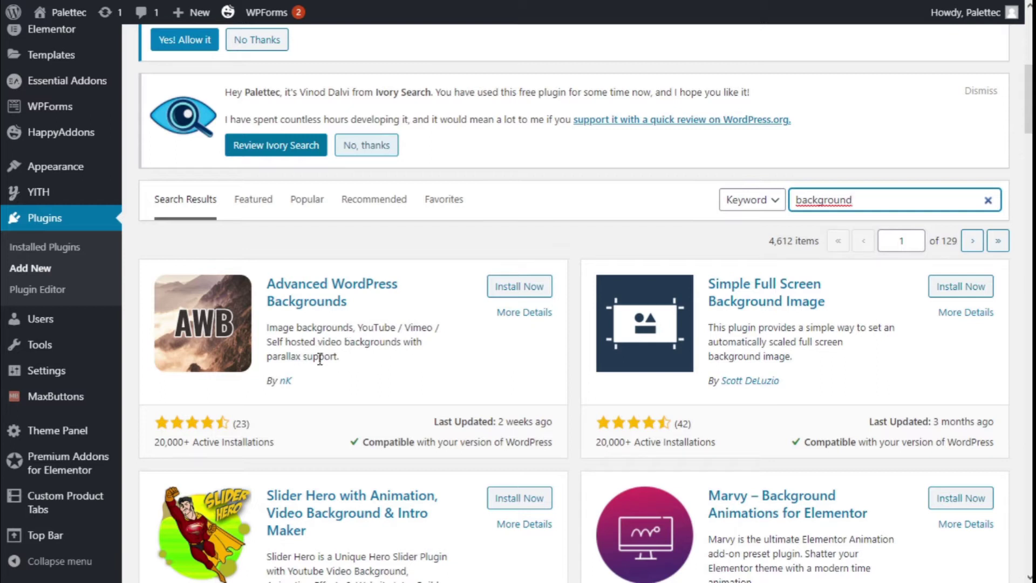
{"action": "left_click", "coordinate": [516, 290]}
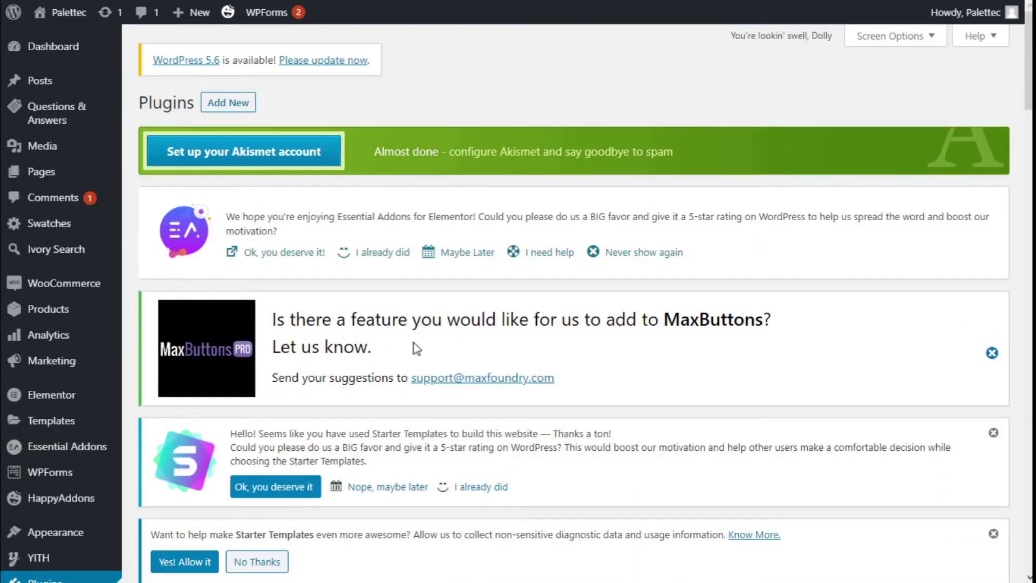
- Create a new page from the Pages menu and title it 'Parallax'
{"action": "mouse_move", "coordinate": [97, 172]}
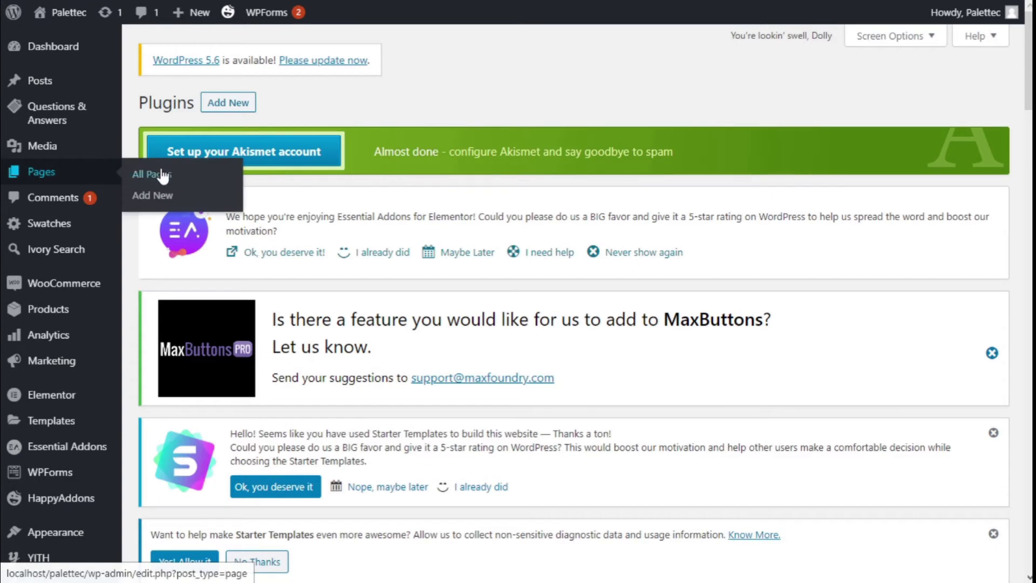
{"action": "left_click", "coordinate": [167, 197]}
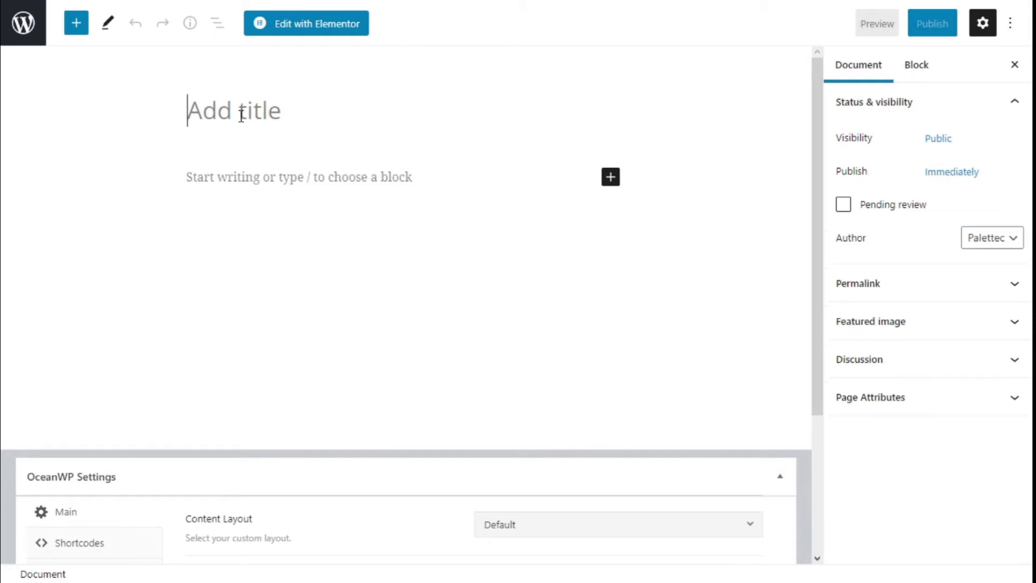
{"action": "type", "text": "P"}
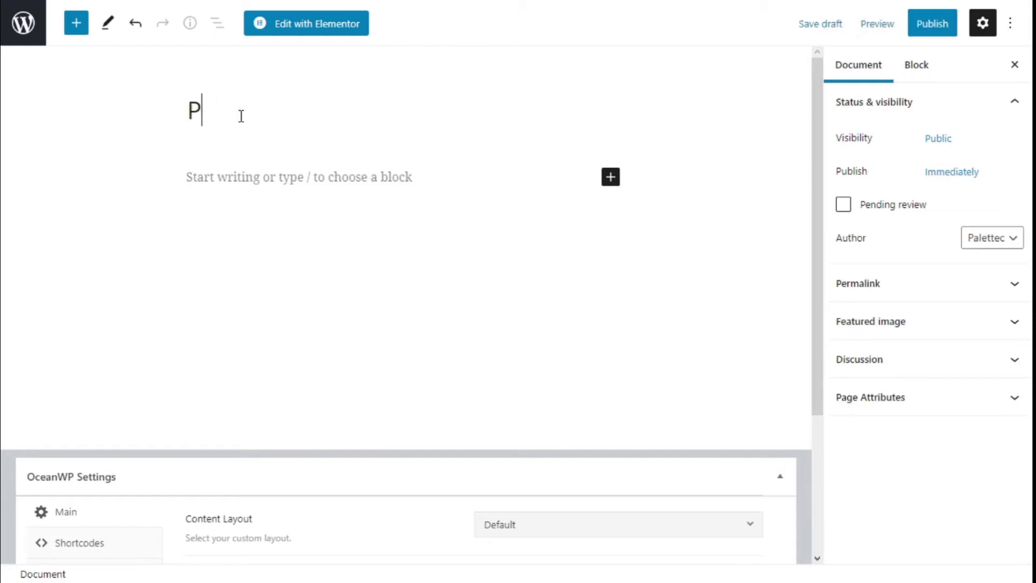
{"action": "type", "text": "arallax"}
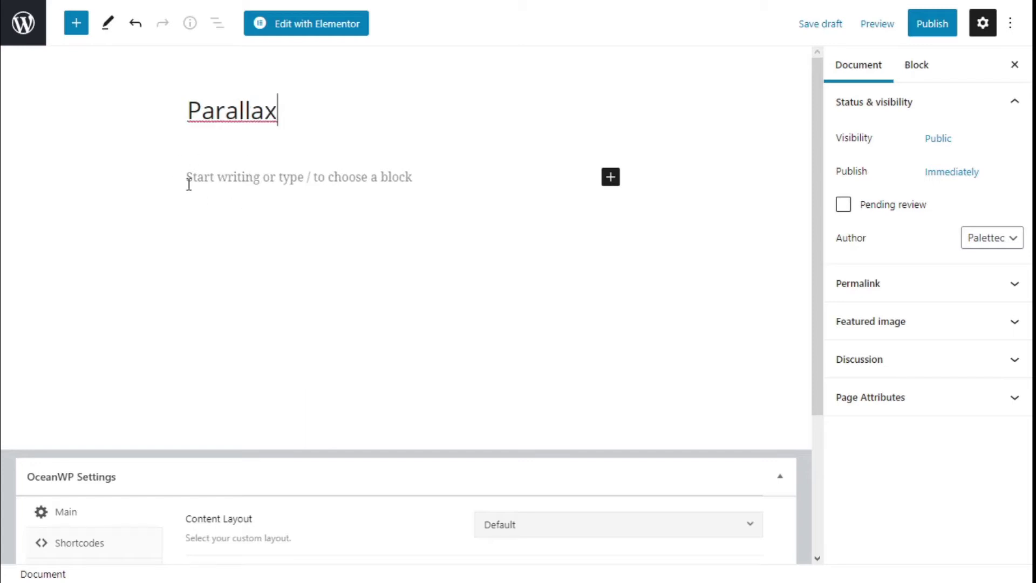
{"action": "left_click", "coordinate": [612, 183]}
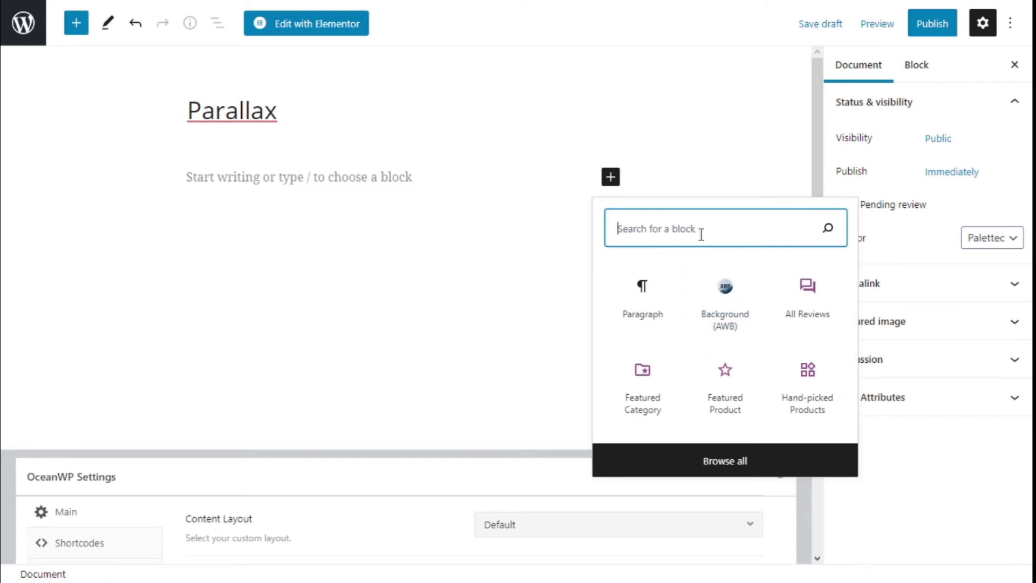
- Insert a Background (AWB) block found by searching 'back' and set its type to Image
{"action": "type", "text": "background"}
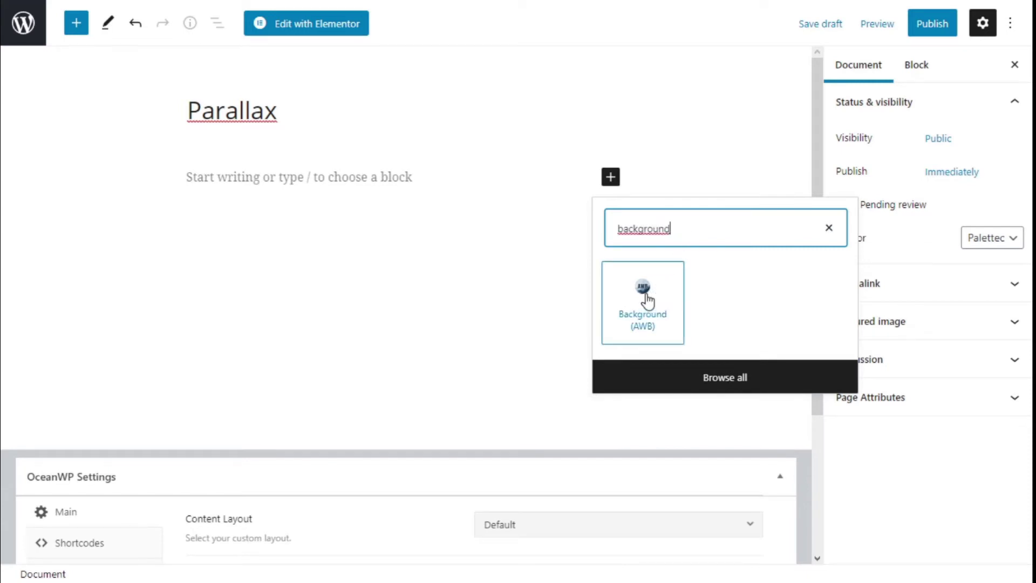
{"action": "left_click", "coordinate": [648, 296]}
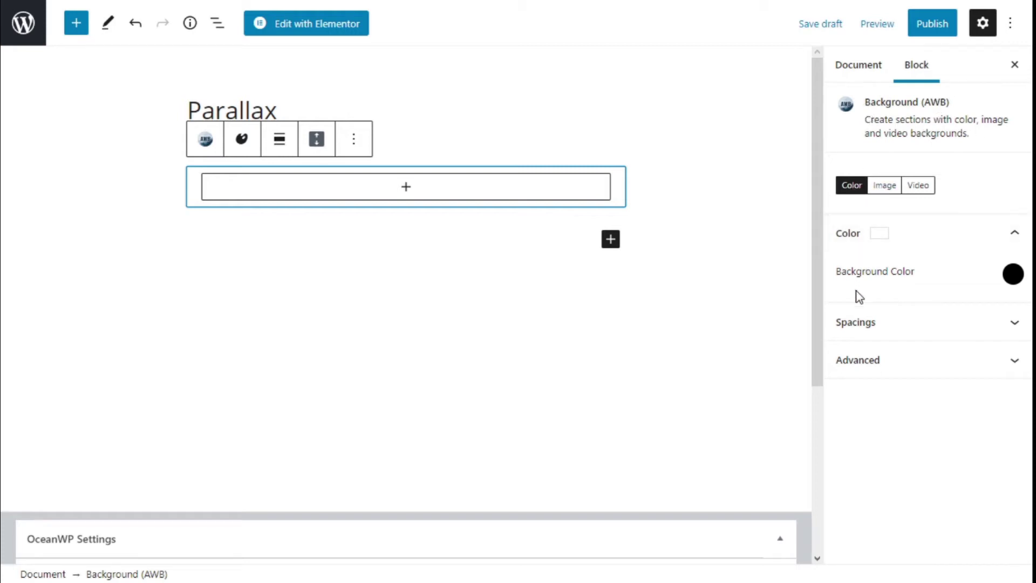
{"action": "left_click", "coordinate": [888, 189]}
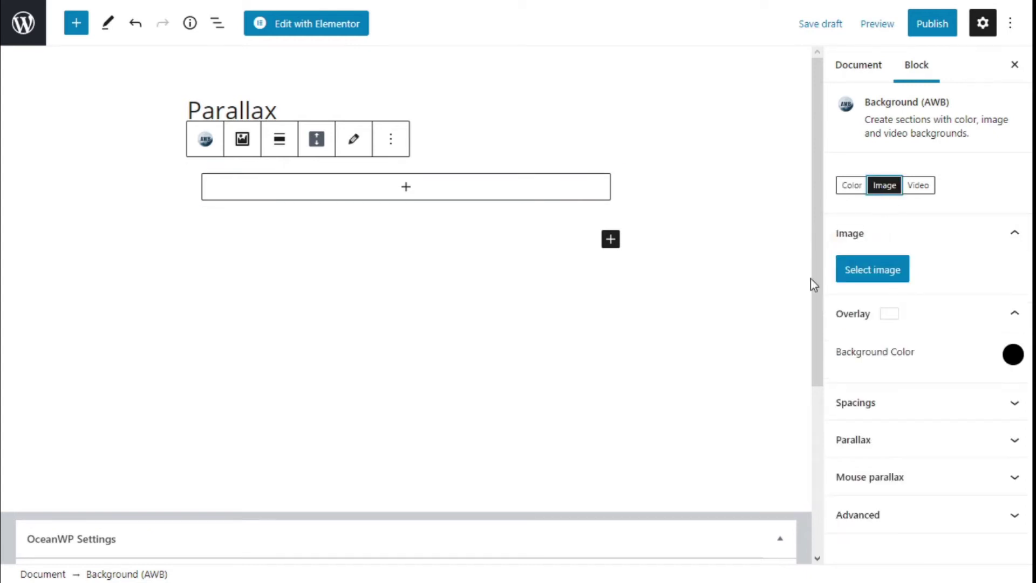
- Pick the orange autumn tree photo GRxofEmo3HA.jpg from the Media Library as the block image
{"action": "left_click", "coordinate": [870, 273]}
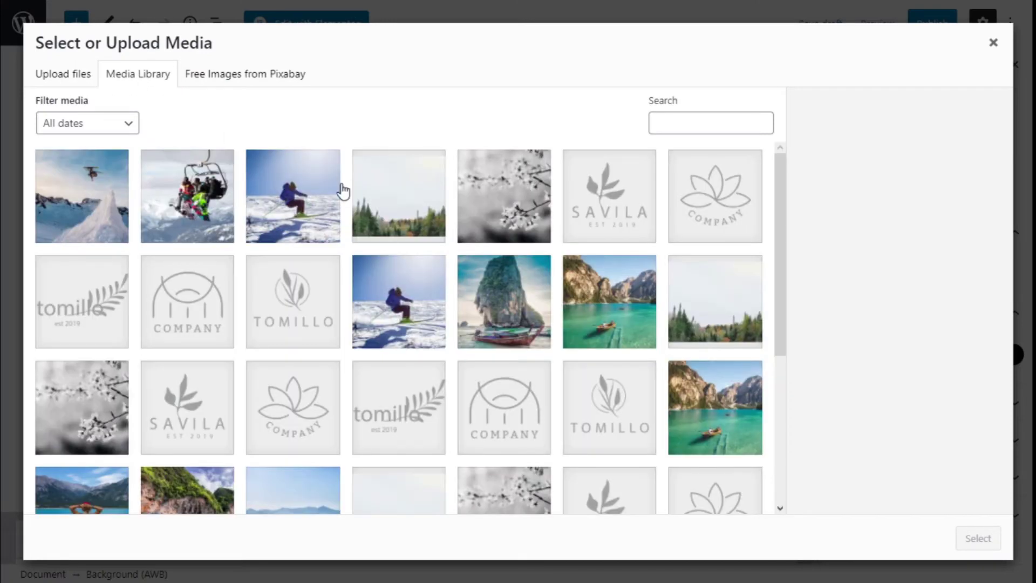
{"action": "scroll", "coordinate": [342, 195], "scroll_direction": "down", "scroll_amount": 5}
{"action": "scroll", "coordinate": [458, 203], "scroll_direction": "down", "scroll_amount": 10}
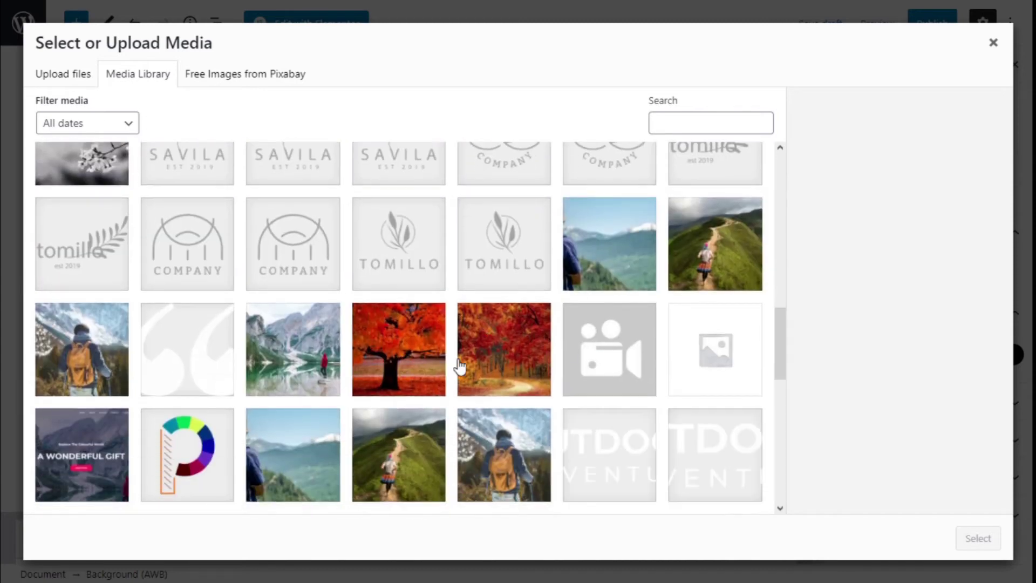
{"action": "left_click", "coordinate": [410, 359]}
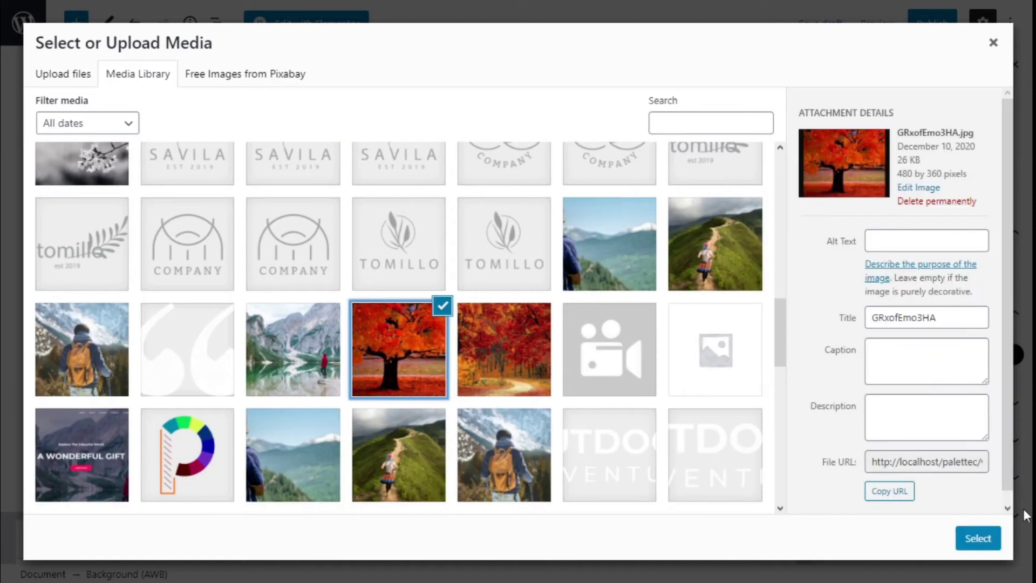
{"action": "left_click", "coordinate": [986, 540]}
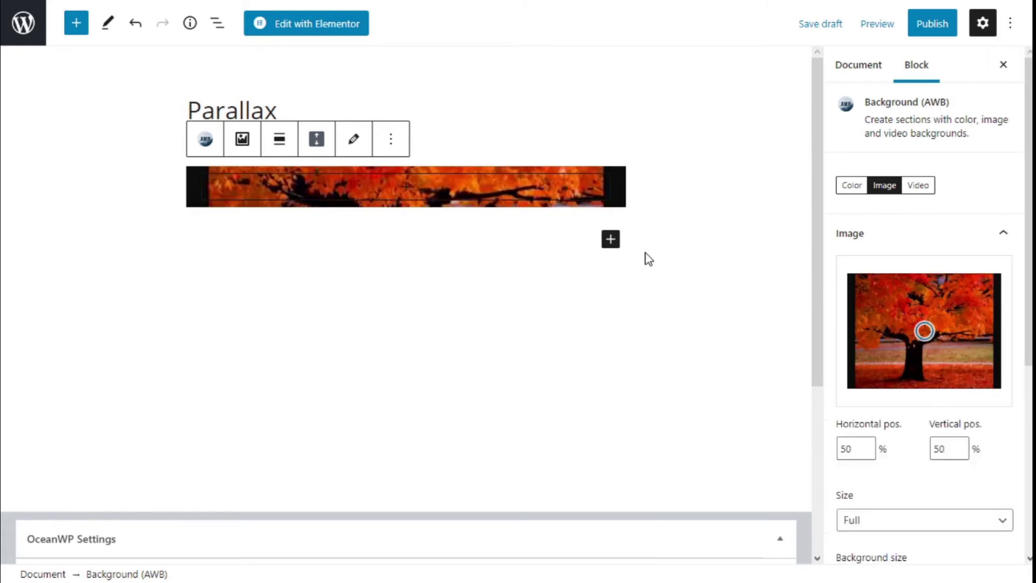
{"action": "scroll", "coordinate": [930, 210], "scroll_direction": "down", "scroll_amount": 5}
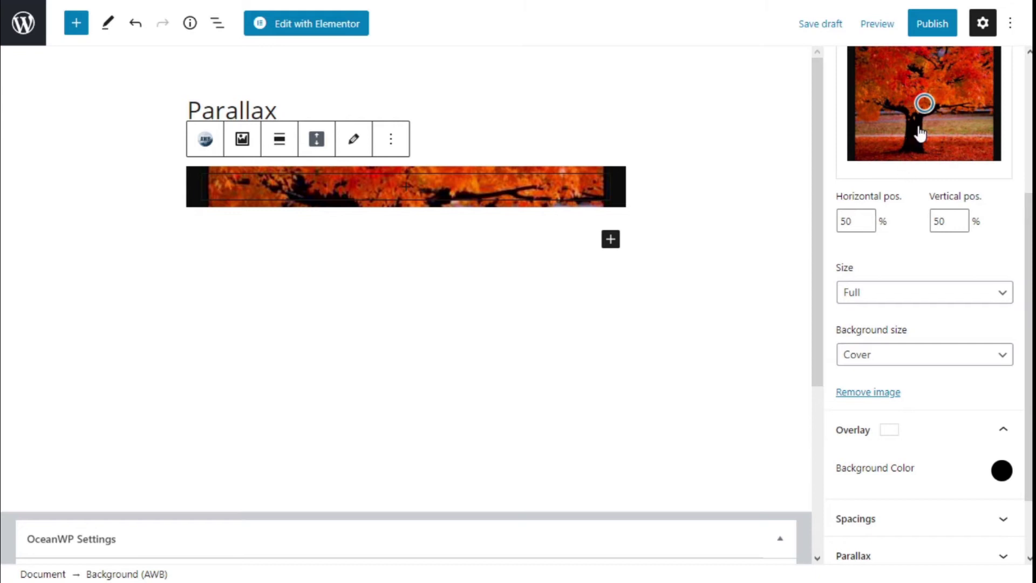
{"action": "left_click", "coordinate": [867, 217]}
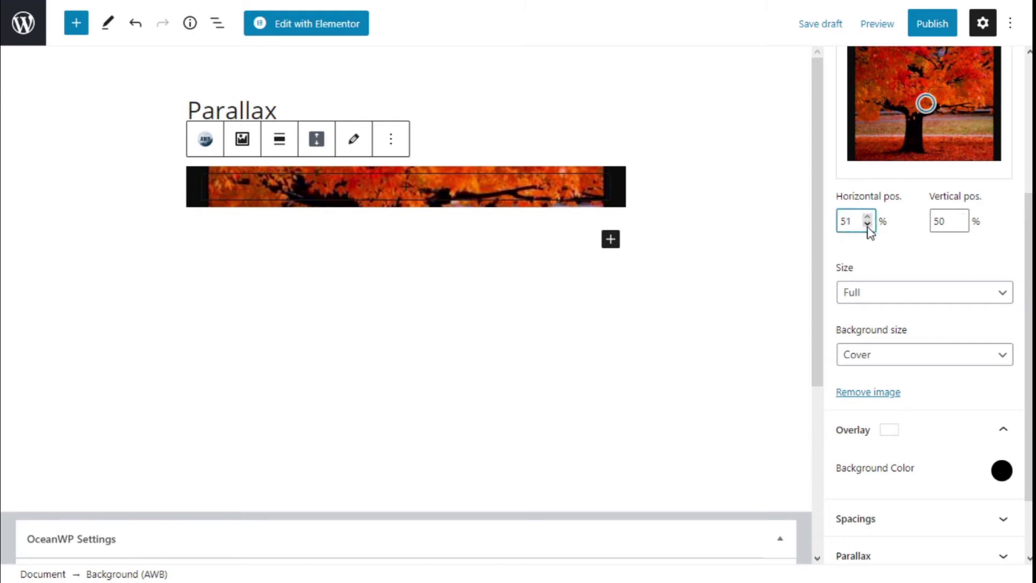
{"action": "left_click", "coordinate": [867, 225]}
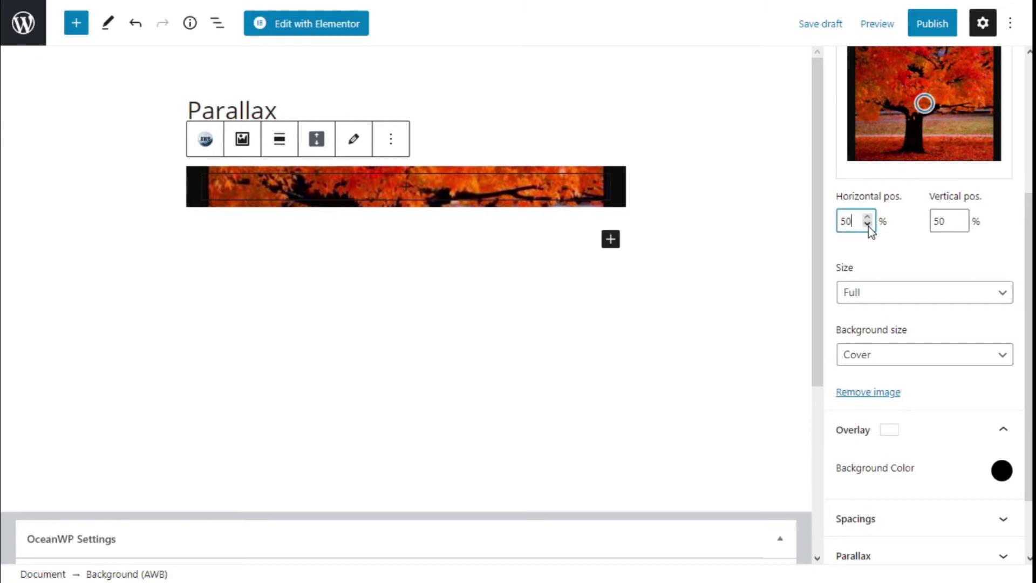
{"action": "left_click", "coordinate": [959, 217]}
{"action": "left_click", "coordinate": [960, 225]}
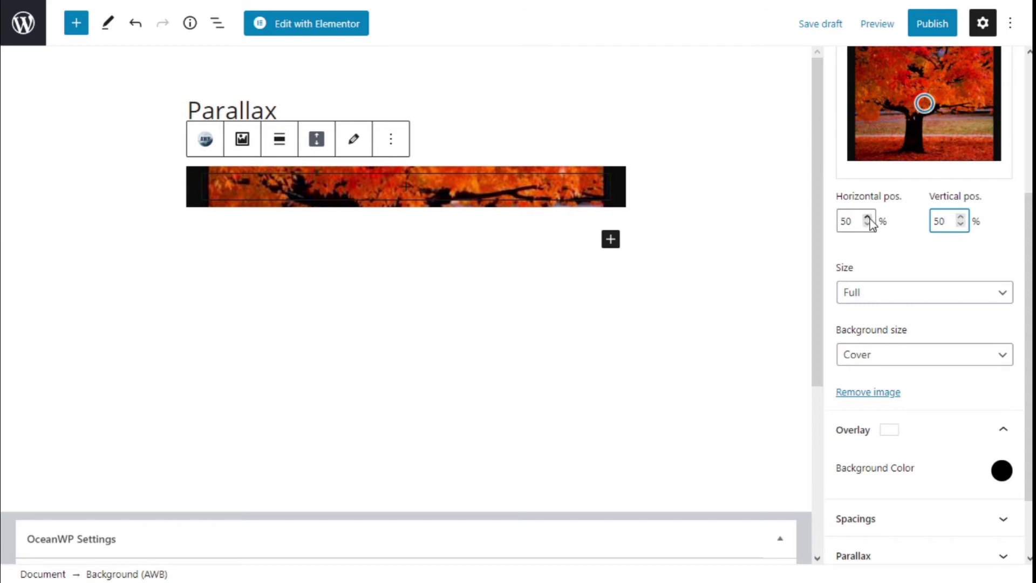
{"action": "scroll", "coordinate": [895, 229], "scroll_direction": "down", "scroll_amount": 2}
{"action": "left_click", "coordinate": [853, 217]}
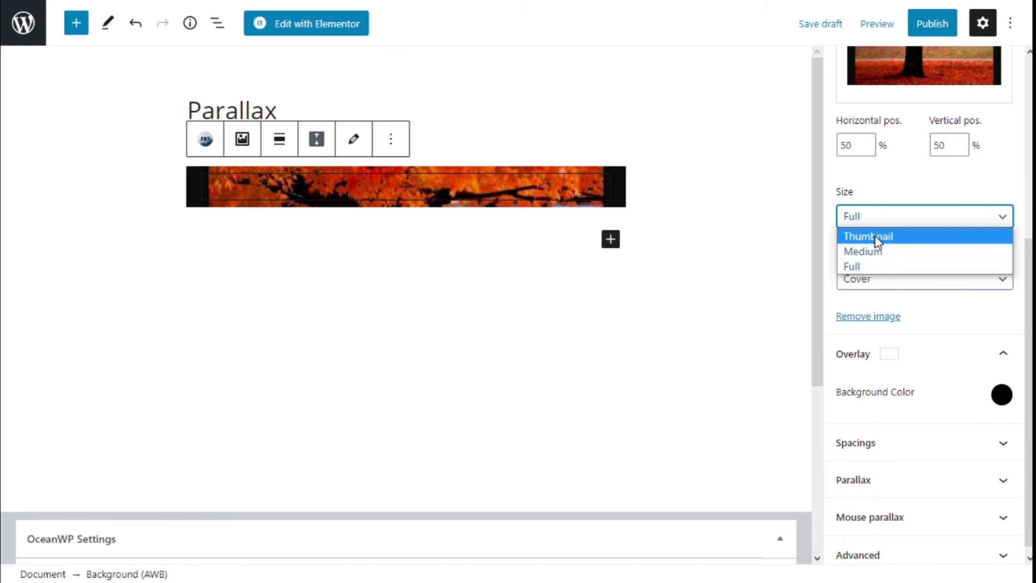
{"action": "left_click", "coordinate": [889, 192]}
{"action": "scroll", "coordinate": [890, 226], "scroll_direction": "down", "scroll_amount": 1}
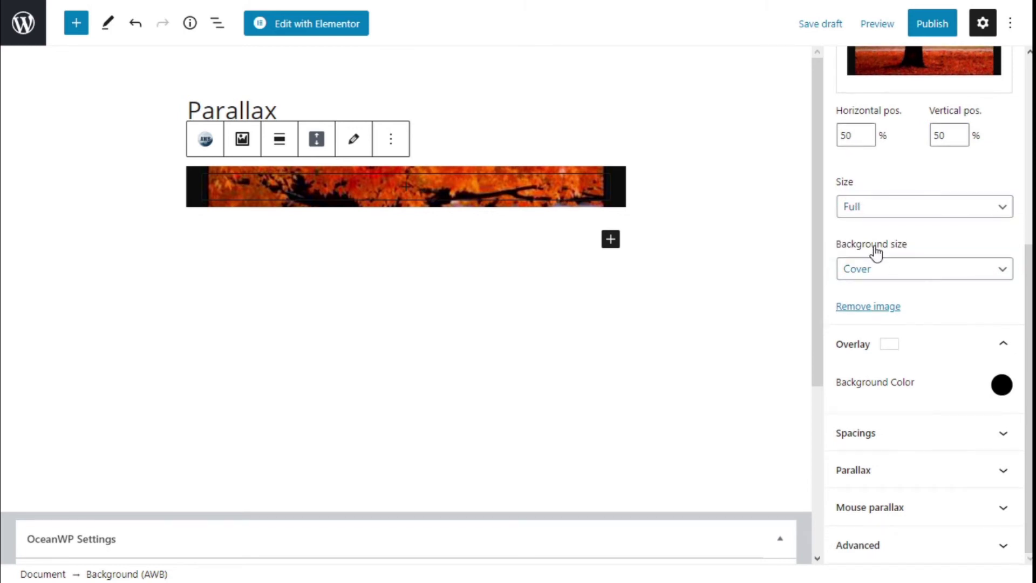
{"action": "left_click", "coordinate": [894, 270]}
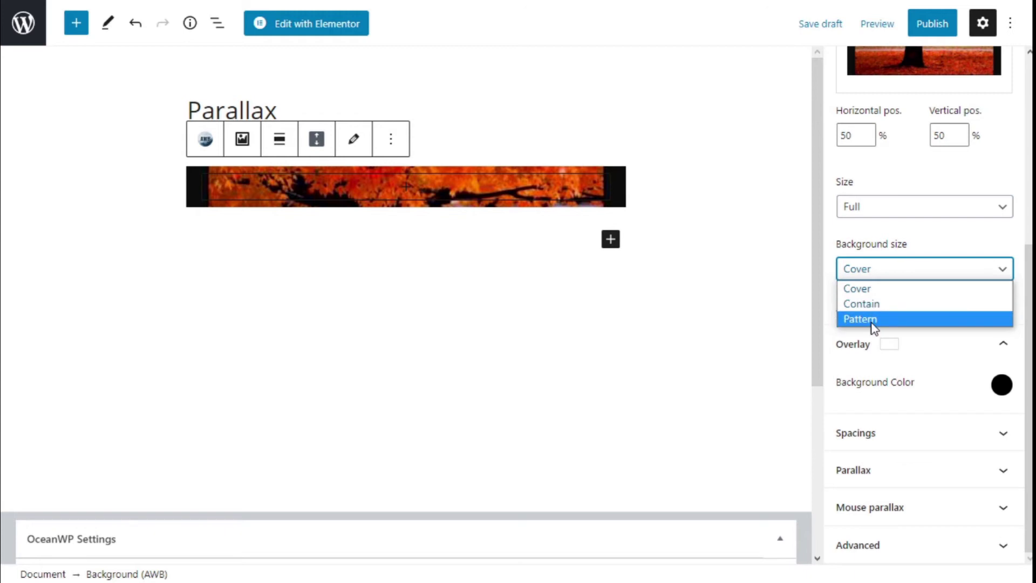
{"action": "left_click", "coordinate": [888, 238]}
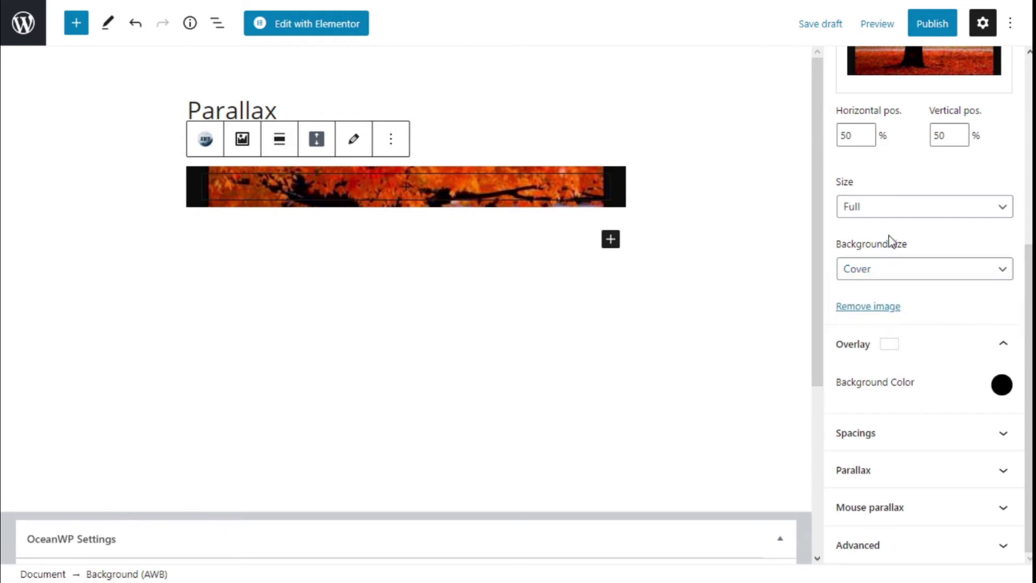
{"action": "left_click", "coordinate": [894, 350]}
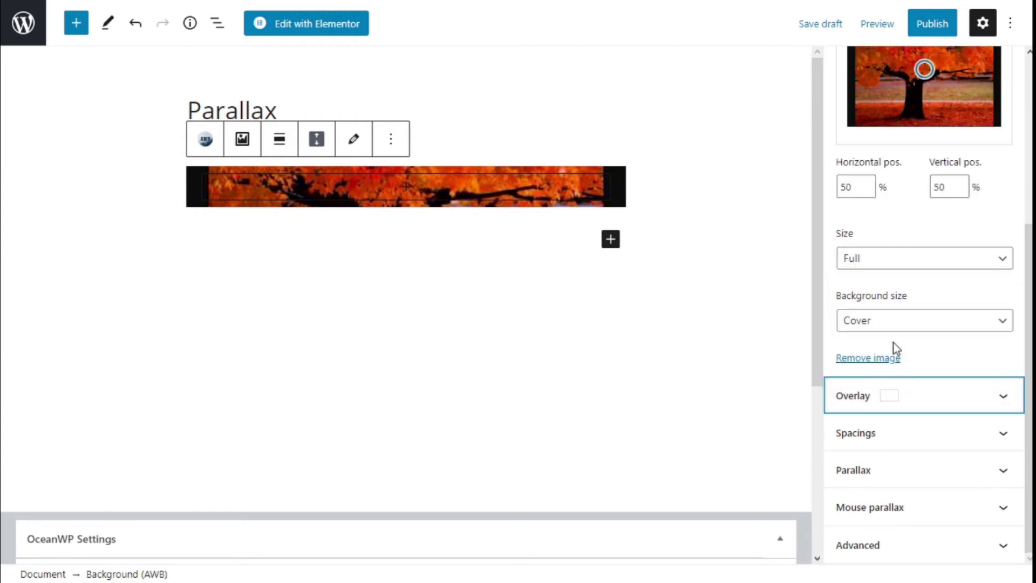
{"action": "left_click", "coordinate": [900, 400]}
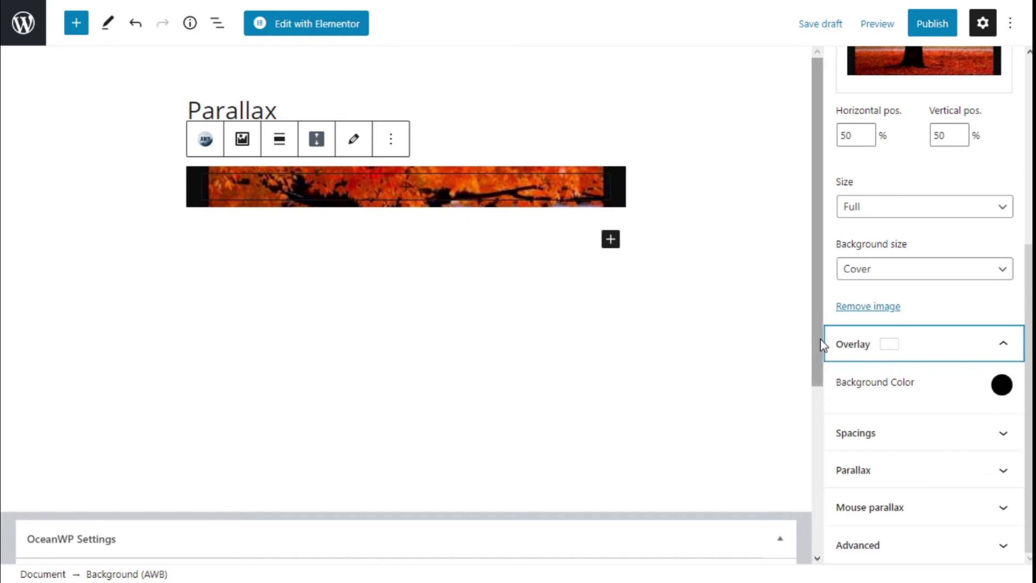
{"action": "left_click", "coordinate": [932, 438]}
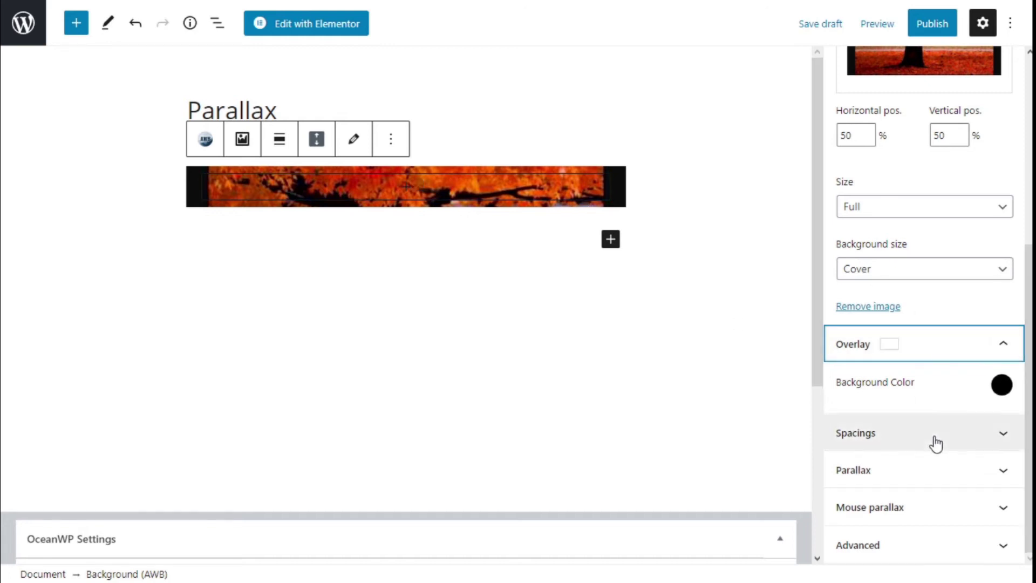
- Look over the block's padding and margin fields, then collapse the spacing settings
{"action": "scroll", "coordinate": [923, 418], "scroll_direction": "down", "scroll_amount": 4}
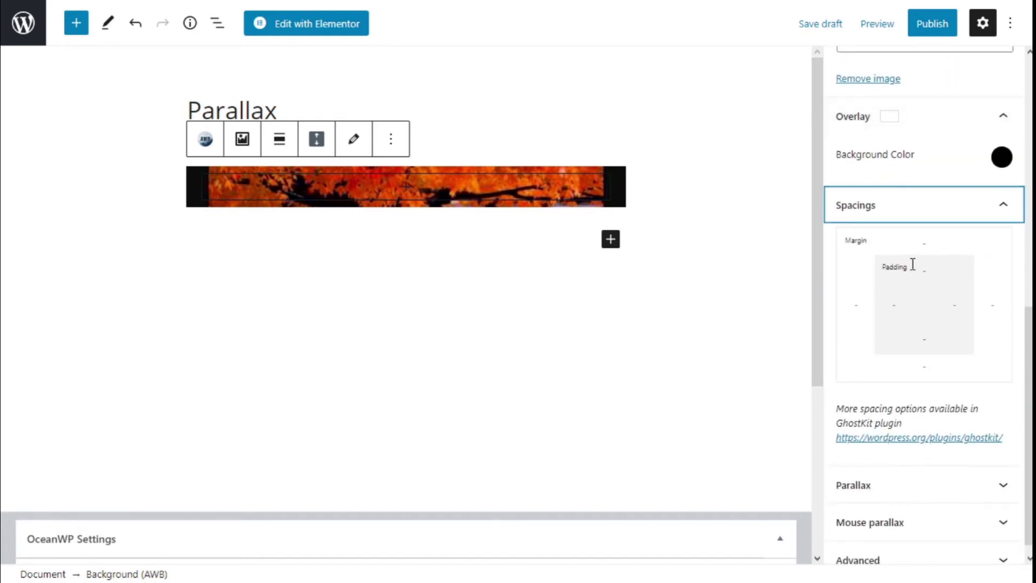
{"action": "left_click", "coordinate": [894, 304]}
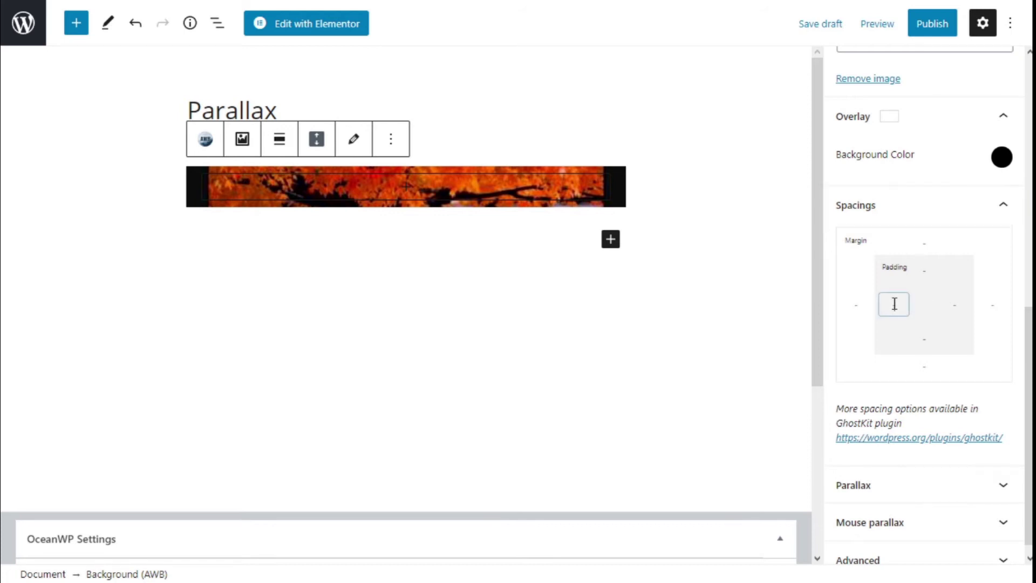
{"action": "left_click", "coordinate": [929, 267]}
{"action": "left_click", "coordinate": [933, 242]}
{"action": "scroll", "coordinate": [963, 254], "scroll_direction": "down", "scroll_amount": 1}
{"action": "left_click", "coordinate": [909, 195]}
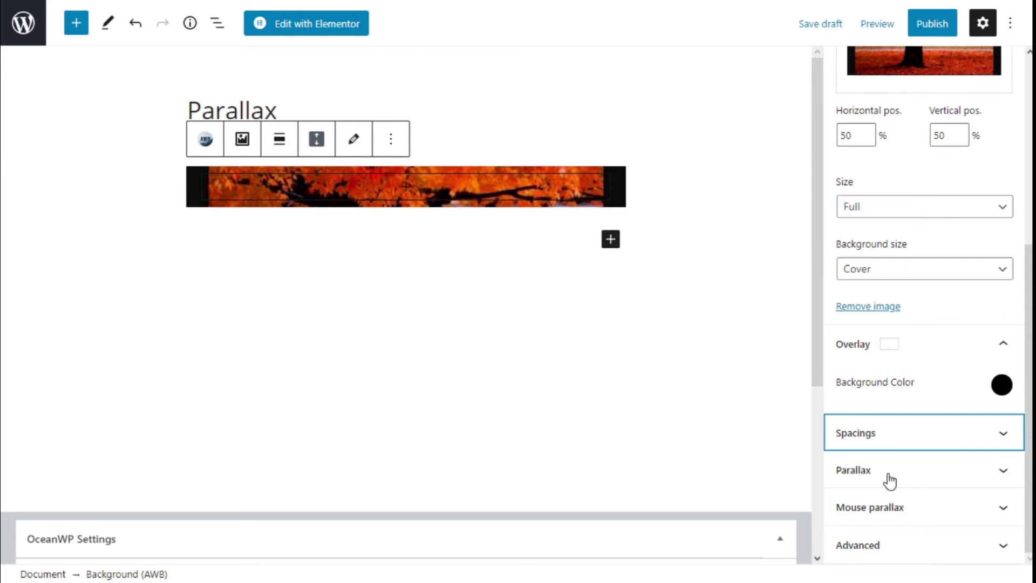
- Set the AWB Parallax type to Scroll at speed 0.5, leaving mouse parallax disabled
{"action": "left_click", "coordinate": [871, 471]}
{"action": "scroll", "coordinate": [927, 327], "scroll_direction": "down", "scroll_amount": 1}
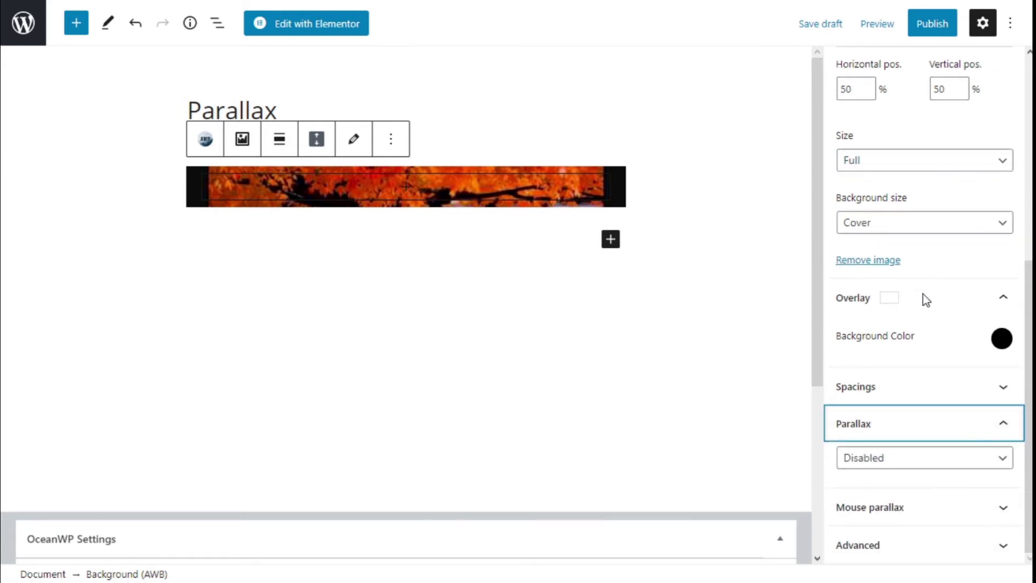
{"action": "left_click", "coordinate": [917, 461]}
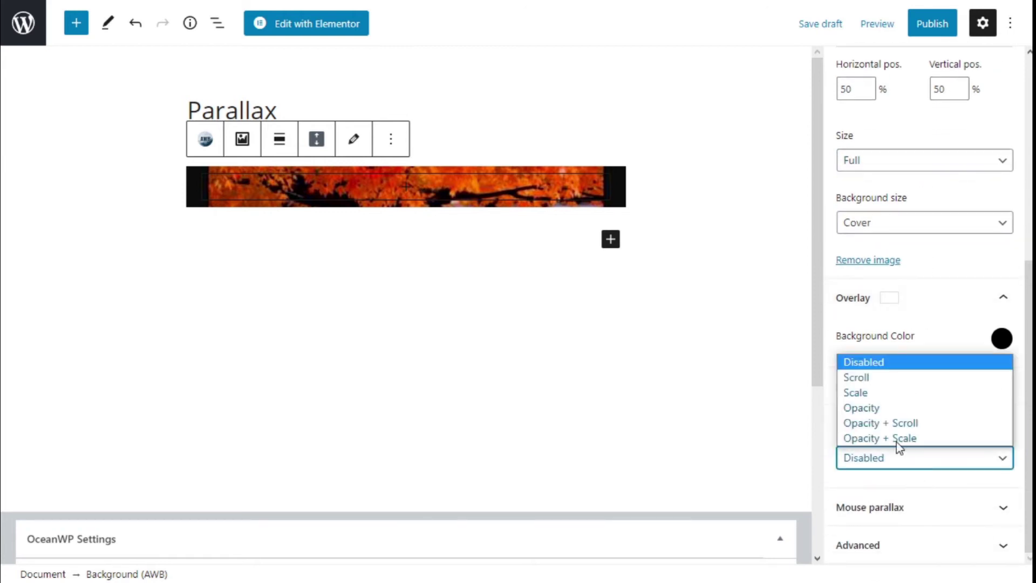
{"action": "left_click", "coordinate": [877, 378]}
{"action": "scroll", "coordinate": [911, 322], "scroll_direction": "down", "scroll_amount": 2}
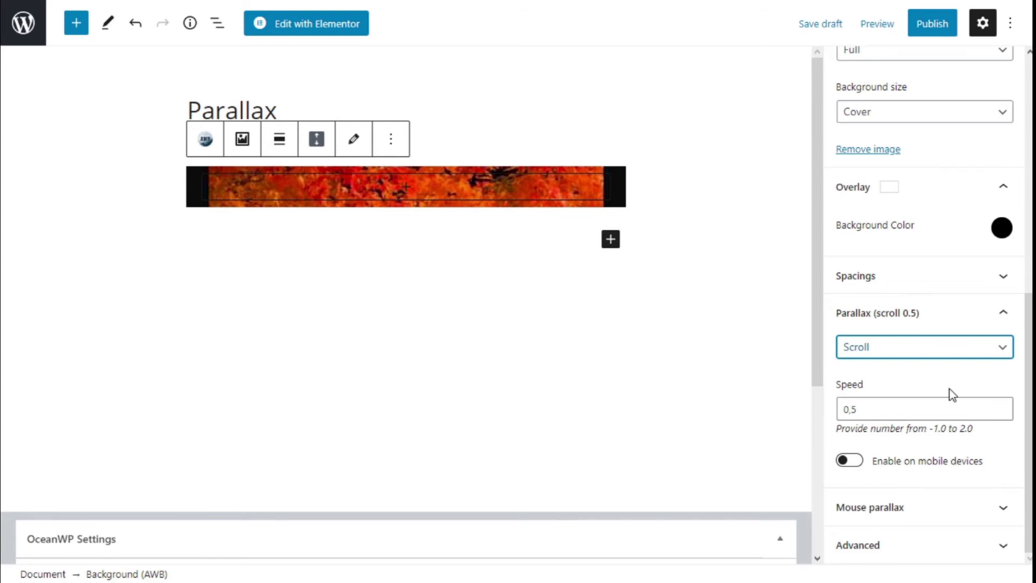
{"action": "left_click", "coordinate": [913, 506]}
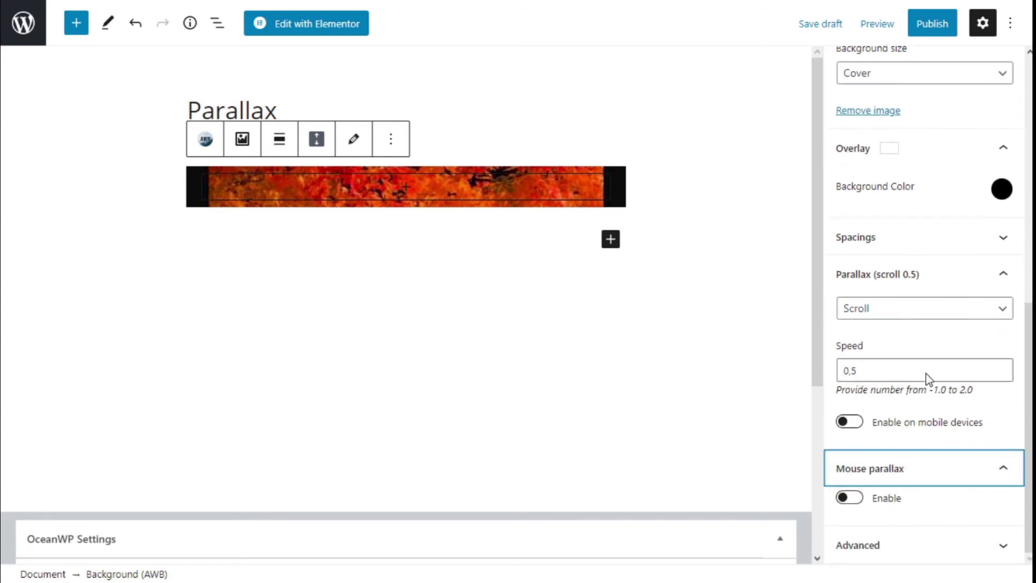
{"action": "left_click", "coordinate": [883, 545]}
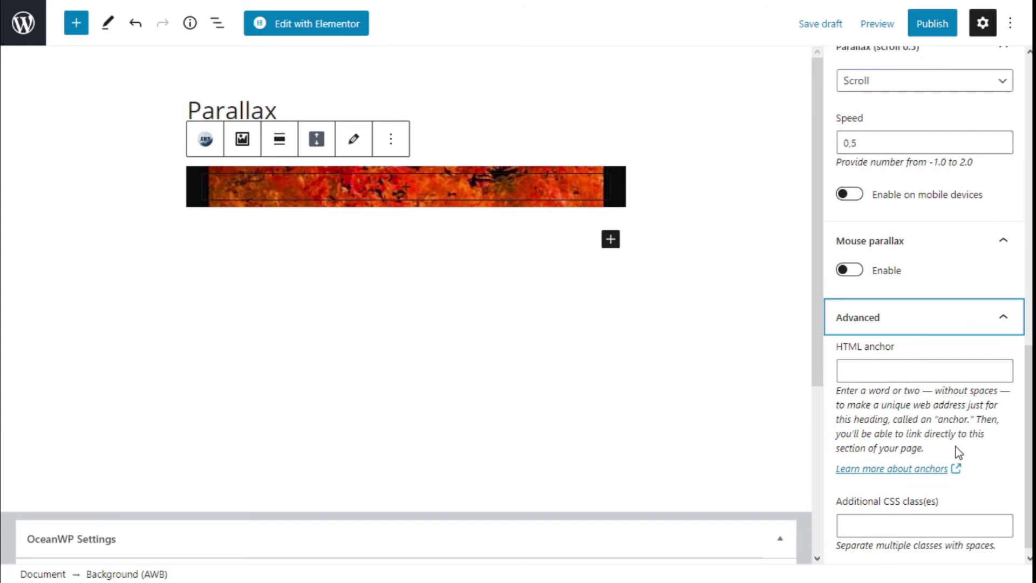
{"action": "scroll", "coordinate": [957, 453], "scroll_direction": "up", "scroll_amount": 6}
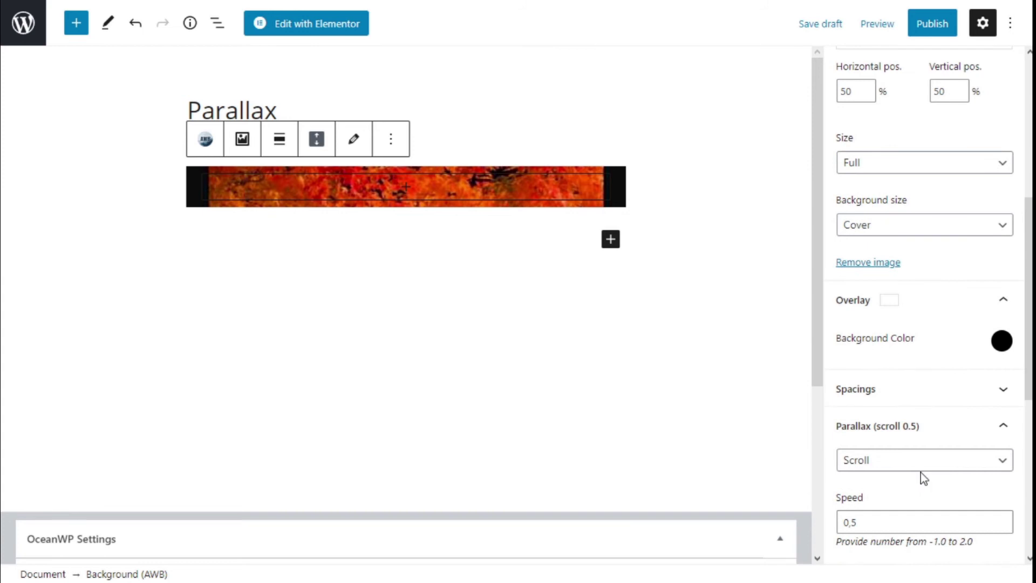
{"action": "scroll", "coordinate": [922, 478], "scroll_direction": "up", "scroll_amount": 5}
{"action": "scroll", "coordinate": [922, 478], "scroll_direction": "up", "scroll_amount": 1}
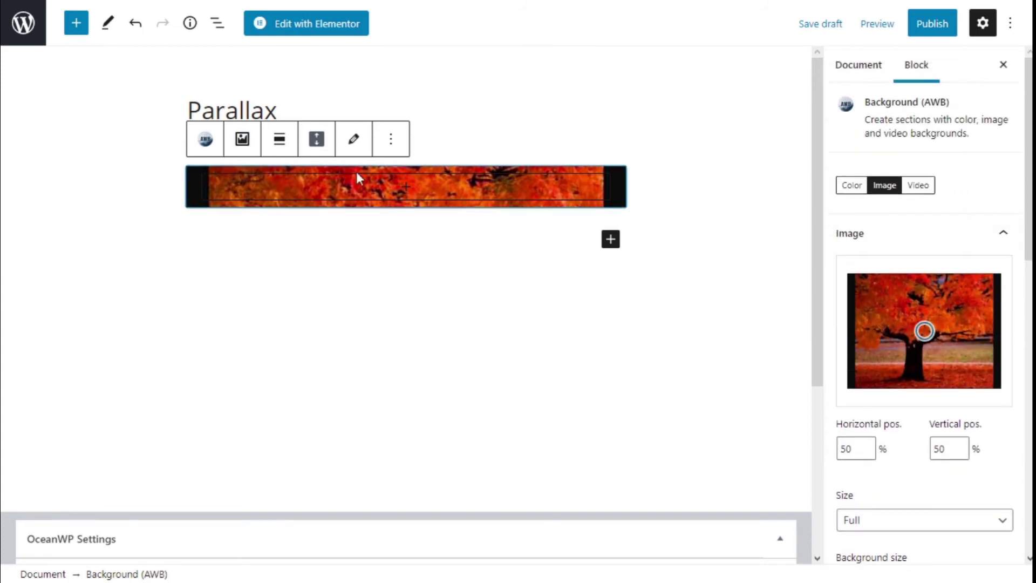
- Add a Paragraph block inside the AWB background and paste the lorem ipsum text into it
{"action": "left_click", "coordinate": [404, 188]}
{"action": "left_click", "coordinate": [323, 304]}
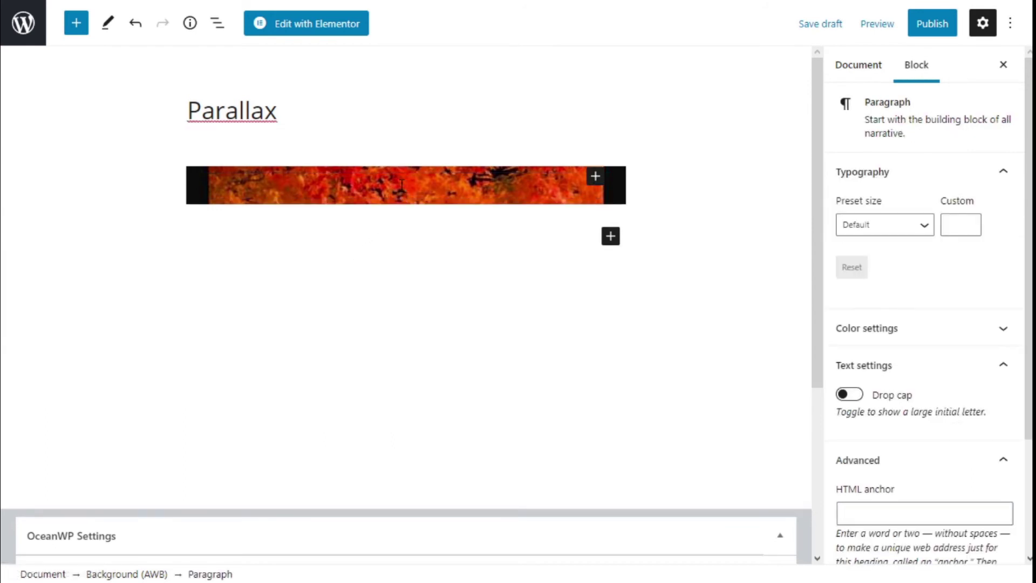
{"action": "key", "text": "ctrl+v"}
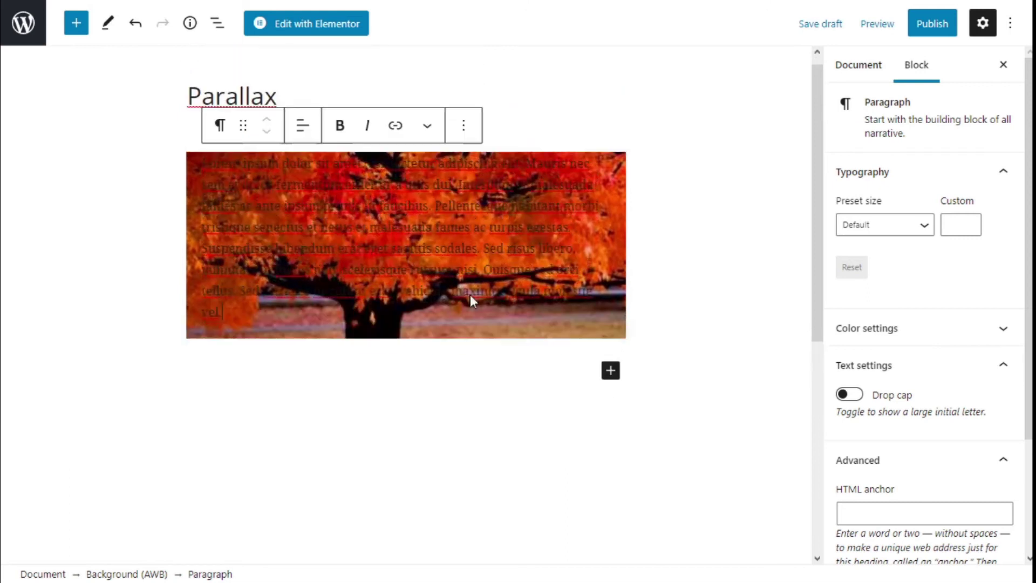
{"action": "scroll", "coordinate": [486, 248], "scroll_direction": "down", "scroll_amount": 1}
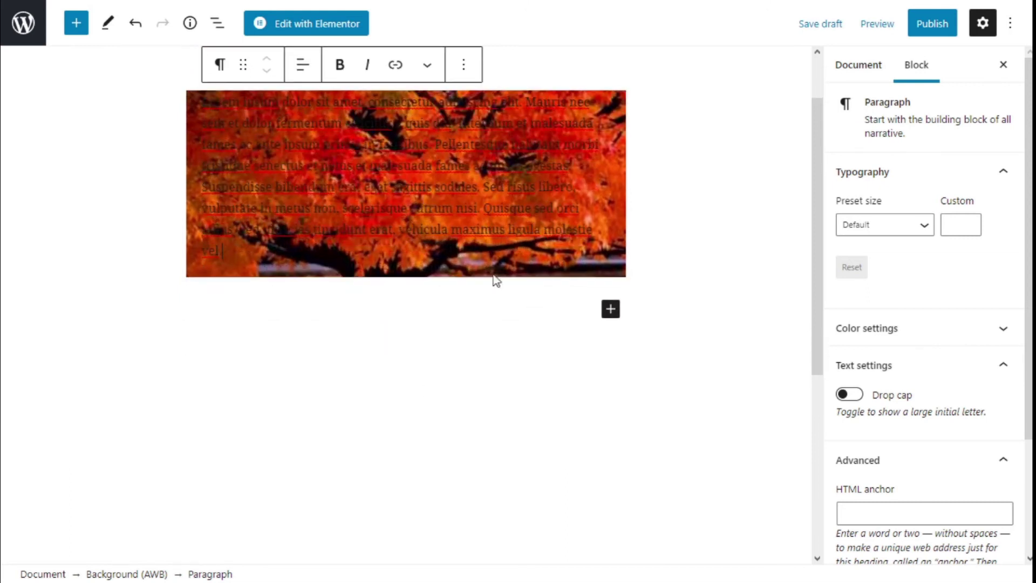
{"action": "scroll", "coordinate": [473, 226], "scroll_direction": "down", "scroll_amount": 2}
{"action": "scroll", "coordinate": [472, 227], "scroll_direction": "up", "scroll_amount": 3}
{"action": "scroll", "coordinate": [473, 240], "scroll_direction": "down", "scroll_amount": 2}
{"action": "scroll", "coordinate": [473, 239], "scroll_direction": "up", "scroll_amount": 3}
{"action": "scroll", "coordinate": [473, 258], "scroll_direction": "down", "scroll_amount": 1}
{"action": "scroll", "coordinate": [473, 275], "scroll_direction": "down", "scroll_amount": 2}
{"action": "scroll", "coordinate": [381, 288], "scroll_direction": "up", "scroll_amount": 2}
{"action": "scroll", "coordinate": [384, 280], "scroll_direction": "up", "scroll_amount": 1}
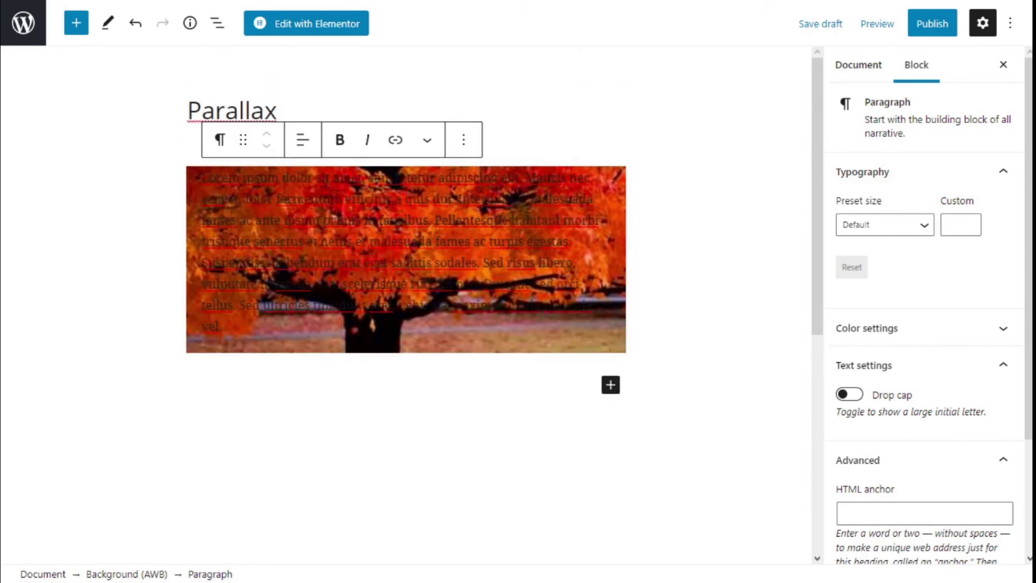
{"action": "scroll", "coordinate": [459, 259], "scroll_direction": "down", "scroll_amount": 4}
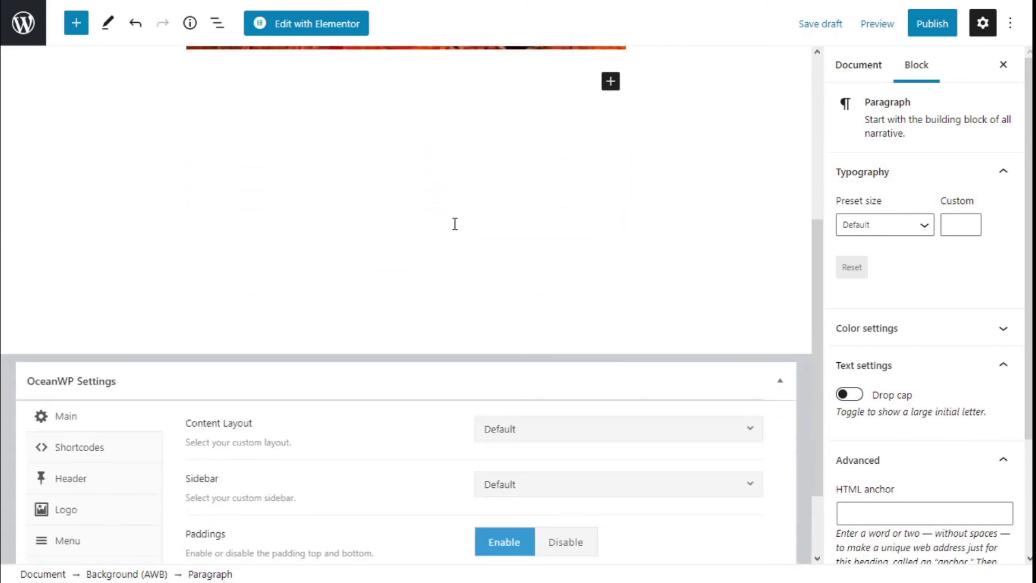
{"action": "scroll", "coordinate": [454, 225], "scroll_direction": "up", "scroll_amount": 1}
{"action": "scroll", "coordinate": [454, 225], "scroll_direction": "up", "scroll_amount": 4}
{"action": "scroll", "coordinate": [947, 238], "scroll_direction": "down", "scroll_amount": 3}
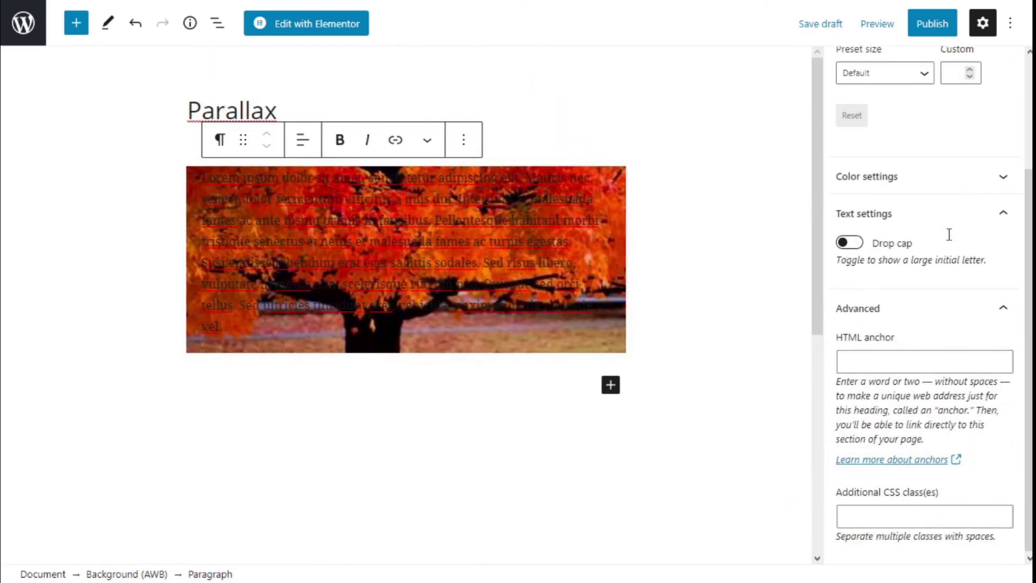
{"action": "scroll", "coordinate": [950, 241], "scroll_direction": "up", "scroll_amount": 3}
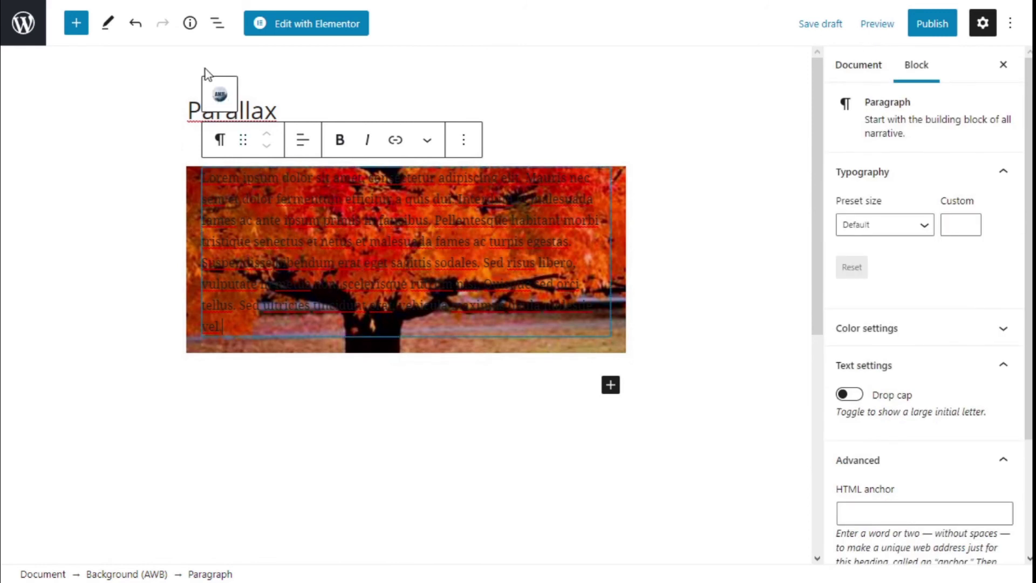
- Select the AWB block, publish the Parallax page, and open the live page
{"action": "left_click", "coordinate": [219, 91]}
{"action": "scroll", "coordinate": [1012, 194], "scroll_direction": "down", "scroll_amount": 8}
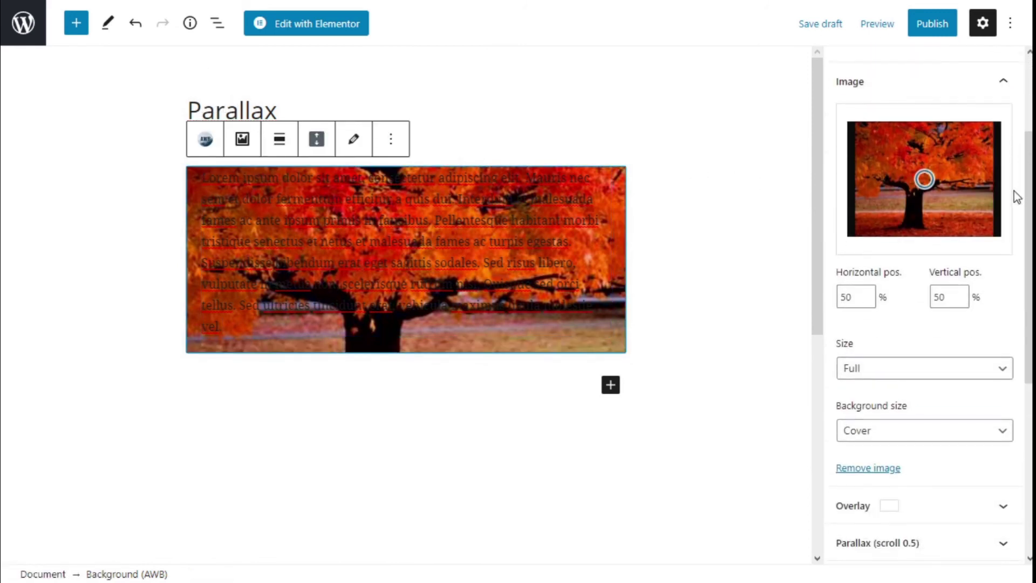
{"action": "scroll", "coordinate": [1009, 218], "scroll_direction": "up", "scroll_amount": 8}
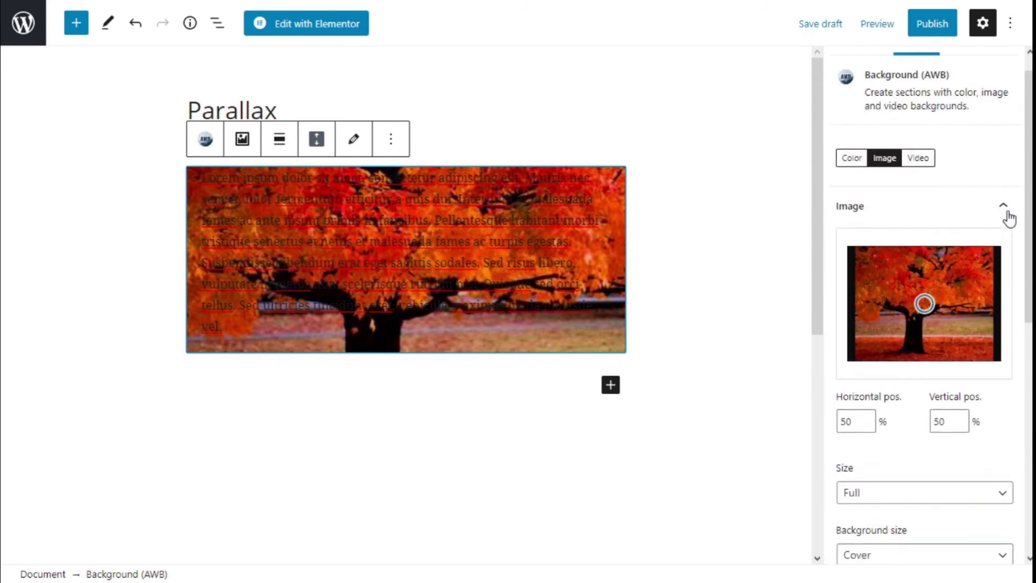
{"action": "left_click", "coordinate": [937, 34]}
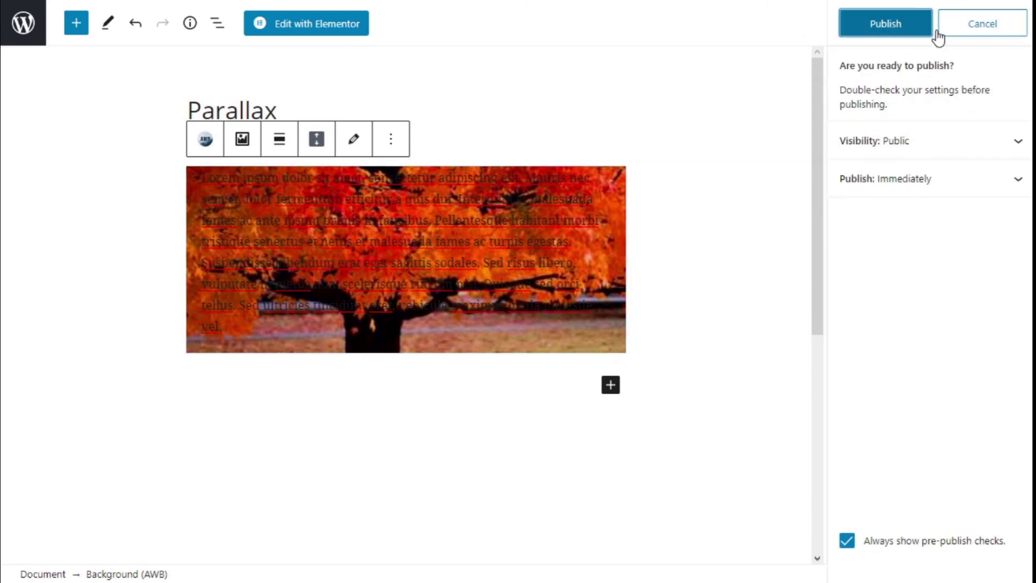
{"action": "left_click", "coordinate": [878, 31]}
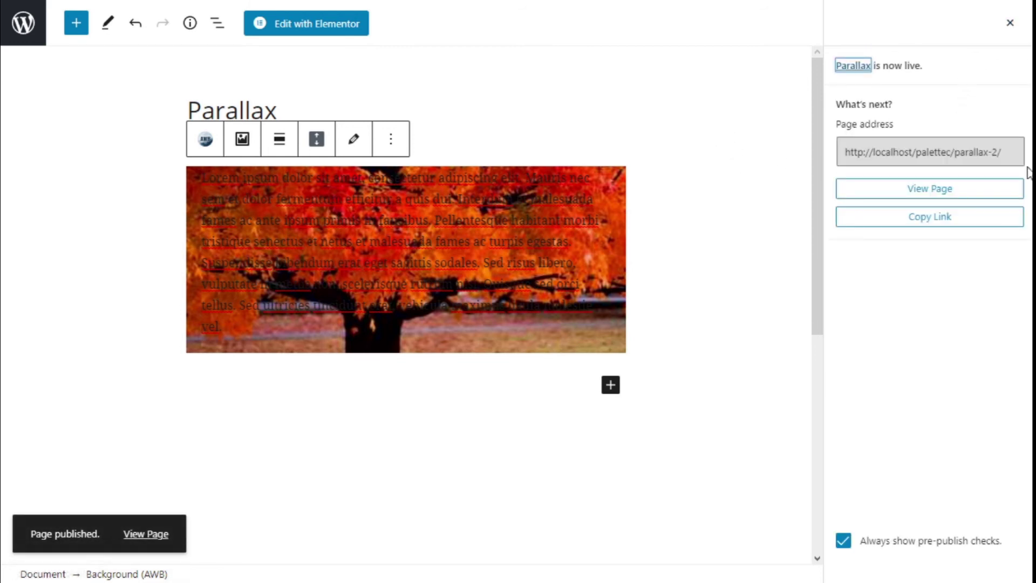
{"action": "left_click", "coordinate": [937, 193]}
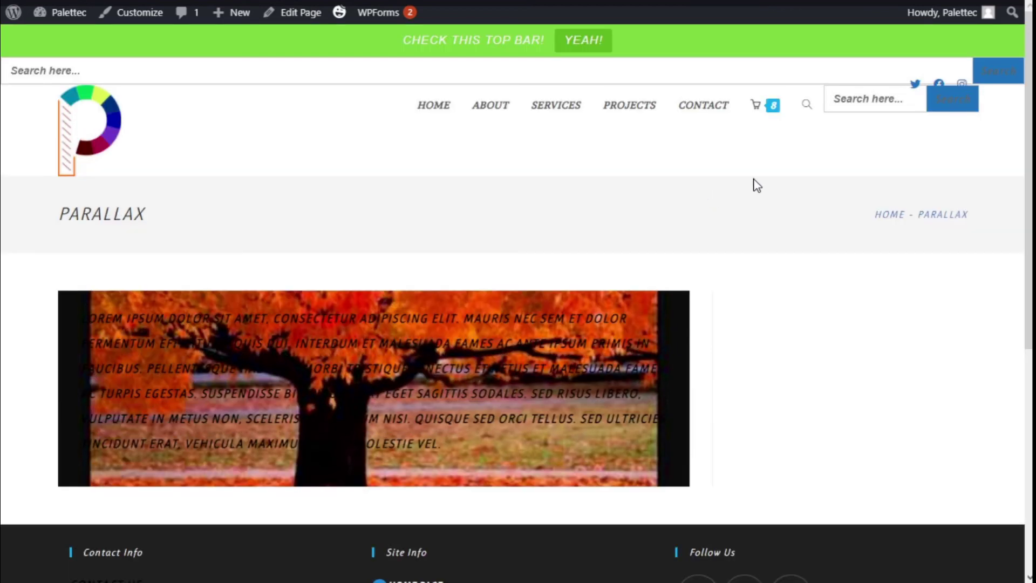
- Scroll the live Parallax page up and down to watch the autumn tree shift behind the text
{"action": "scroll", "coordinate": [739, 191], "scroll_direction": "down", "scroll_amount": 4}
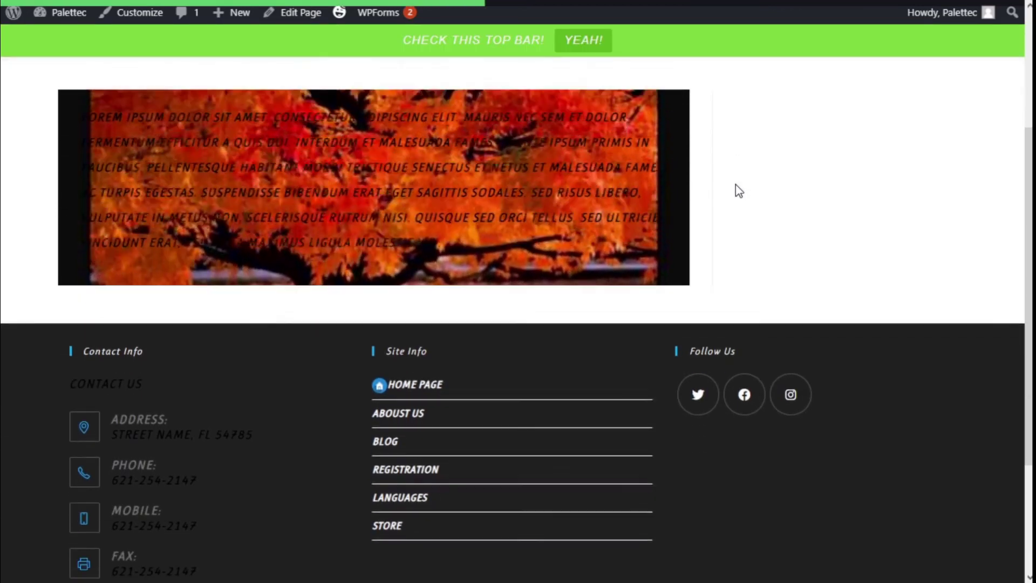
{"action": "scroll", "coordinate": [739, 191], "scroll_direction": "down", "scroll_amount": 3}
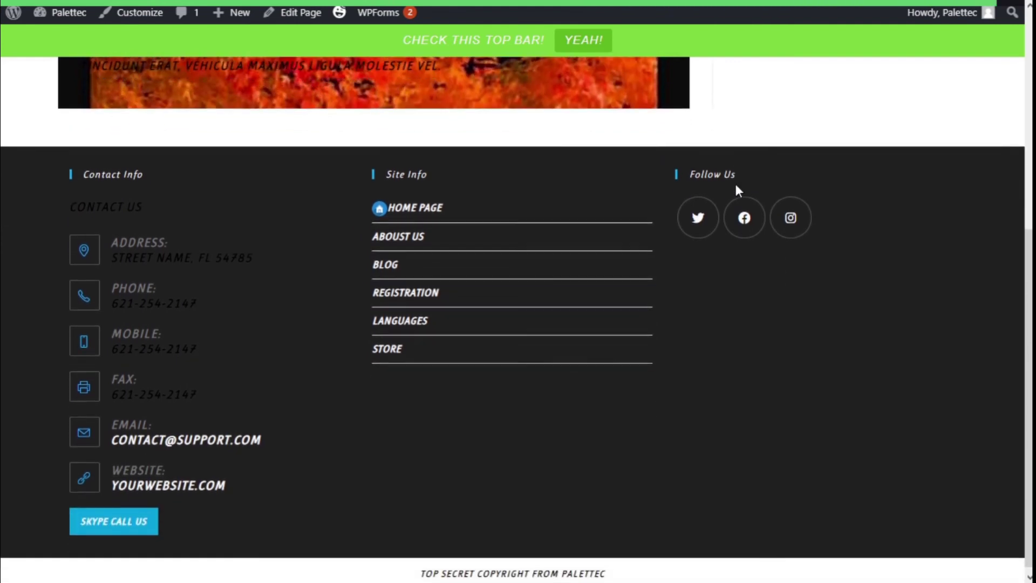
{"action": "scroll", "coordinate": [735, 188], "scroll_direction": "up", "scroll_amount": 5}
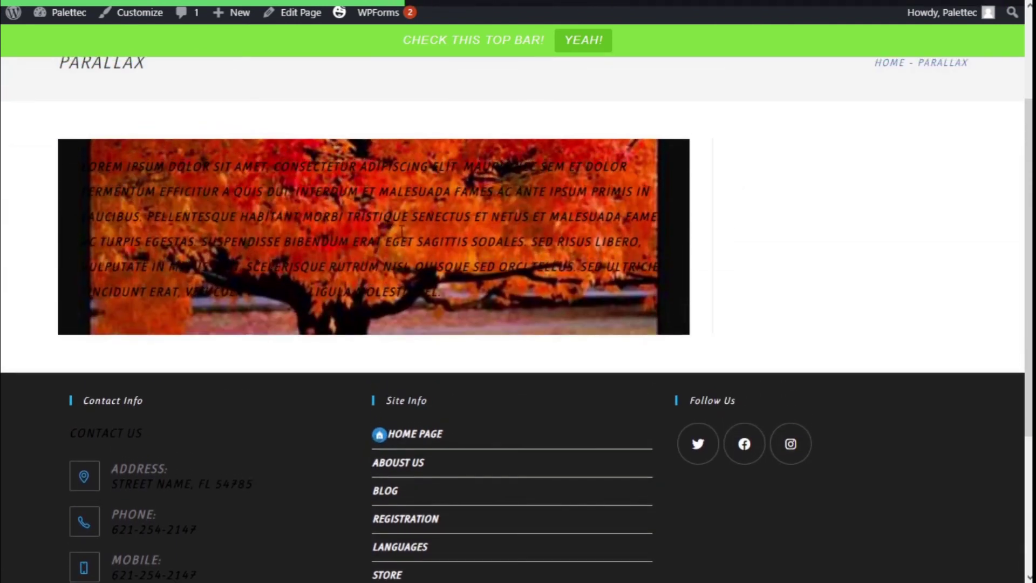
{"action": "scroll", "coordinate": [697, 301], "scroll_direction": "up", "scroll_amount": 1}
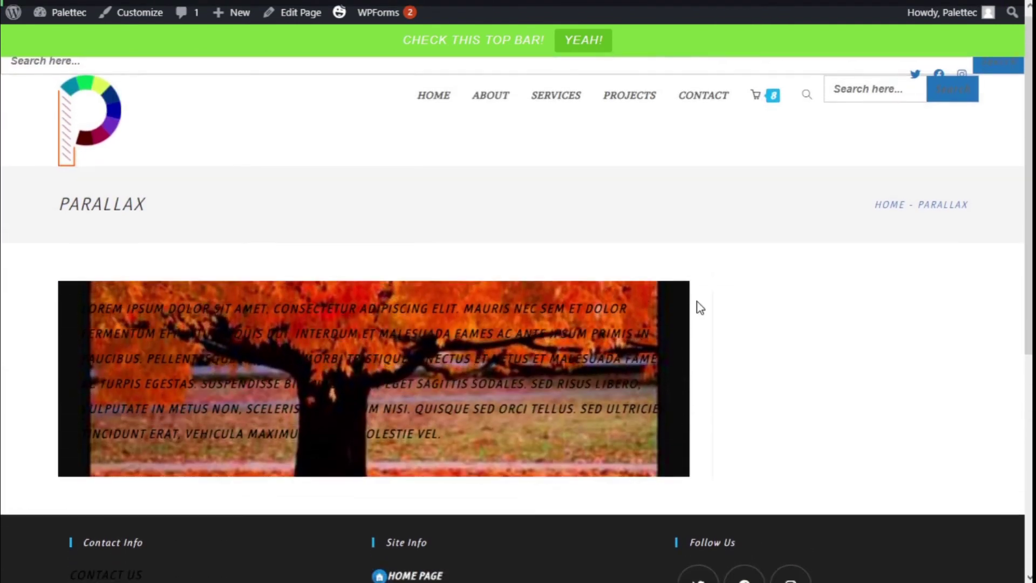
{"action": "scroll", "coordinate": [517, 286], "scroll_direction": "down", "scroll_amount": 3}
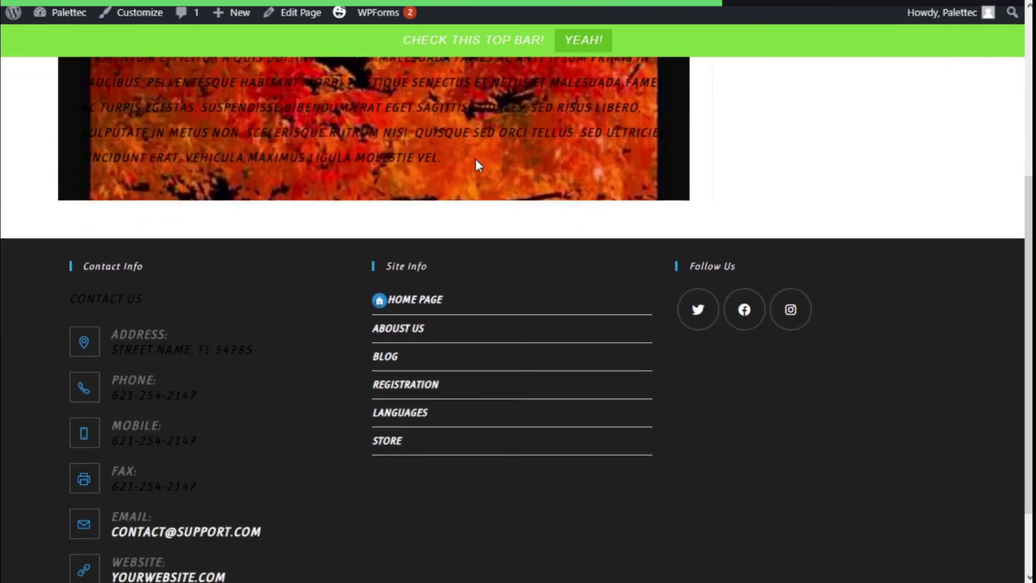
{"action": "scroll", "coordinate": [474, 168], "scroll_direction": "up", "scroll_amount": 4}
{"action": "scroll", "coordinate": [476, 249], "scroll_direction": "down", "scroll_amount": 4}
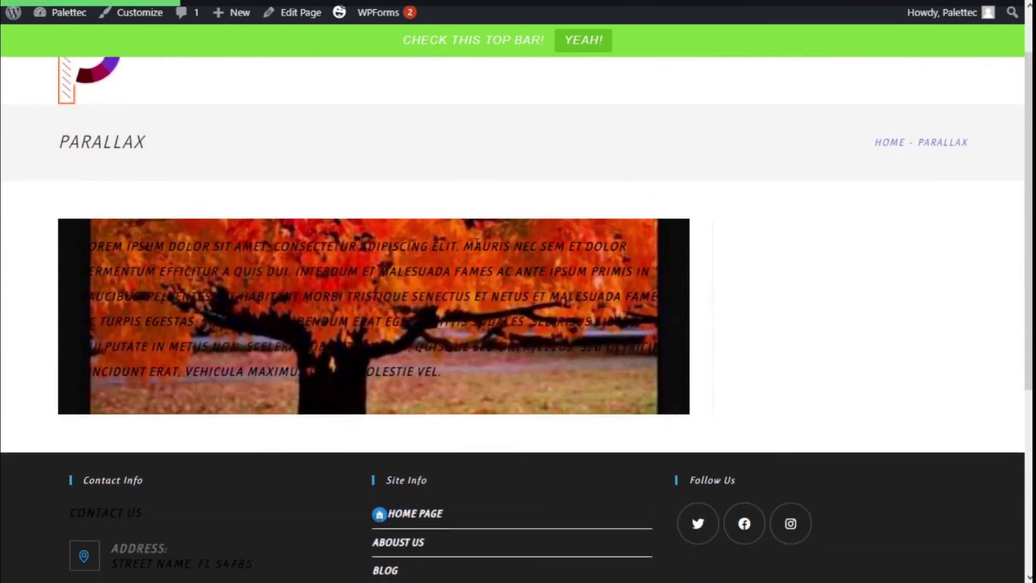
{"action": "scroll", "coordinate": [475, 245], "scroll_direction": "down", "scroll_amount": 2}
{"action": "scroll", "coordinate": [476, 248], "scroll_direction": "up", "scroll_amount": 6}
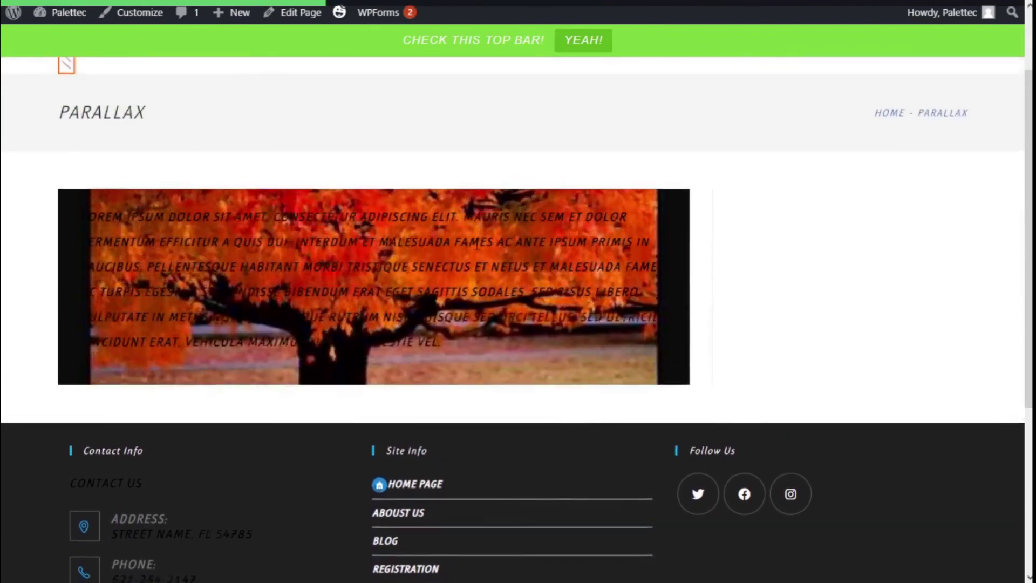
{"action": "scroll", "coordinate": [479, 250], "scroll_direction": "down", "scroll_amount": 7}
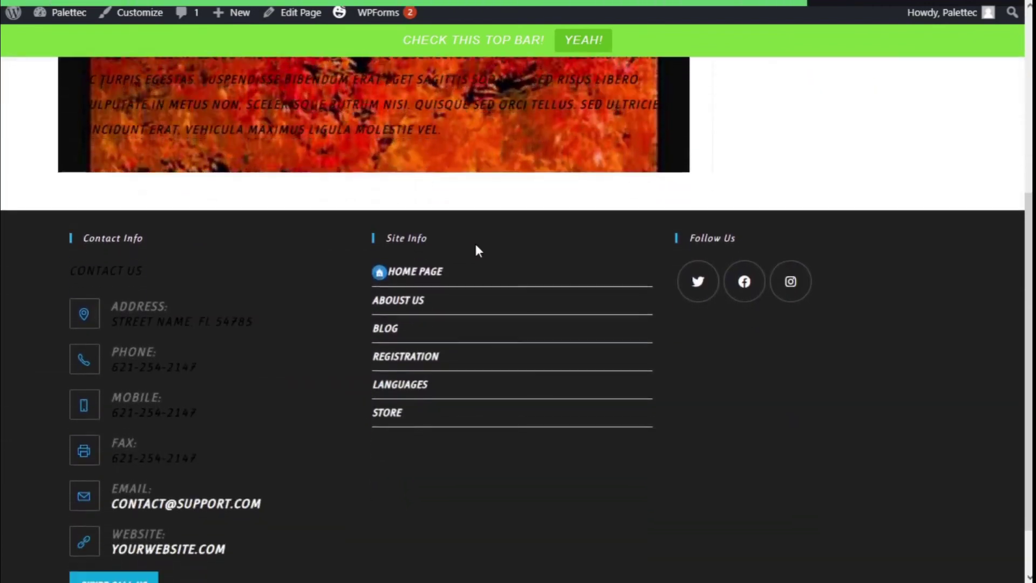
{"action": "scroll", "coordinate": [476, 251], "scroll_direction": "up", "scroll_amount": 7}
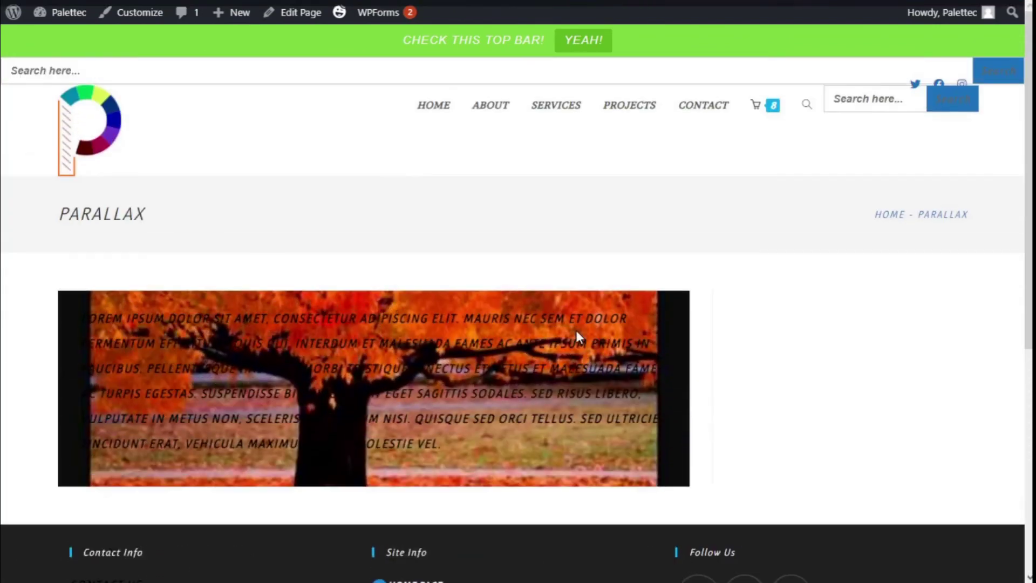
{"action": "scroll", "coordinate": [576, 335], "scroll_direction": "down", "scroll_amount": 1}
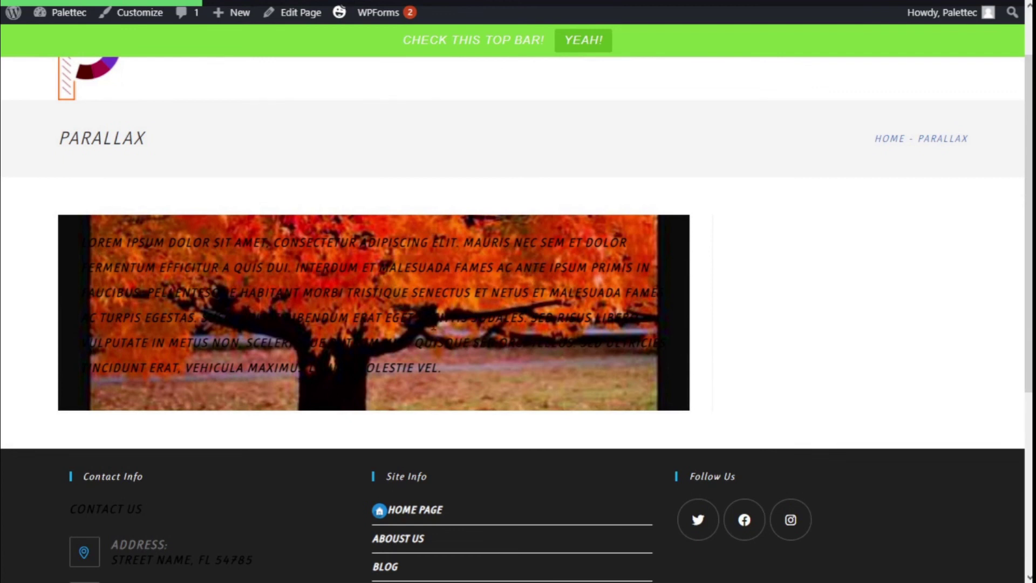
{"action": "scroll", "coordinate": [432, 334], "scroll_direction": "down", "scroll_amount": 1}
{"action": "scroll", "coordinate": [486, 318], "scroll_direction": "up", "scroll_amount": 1}
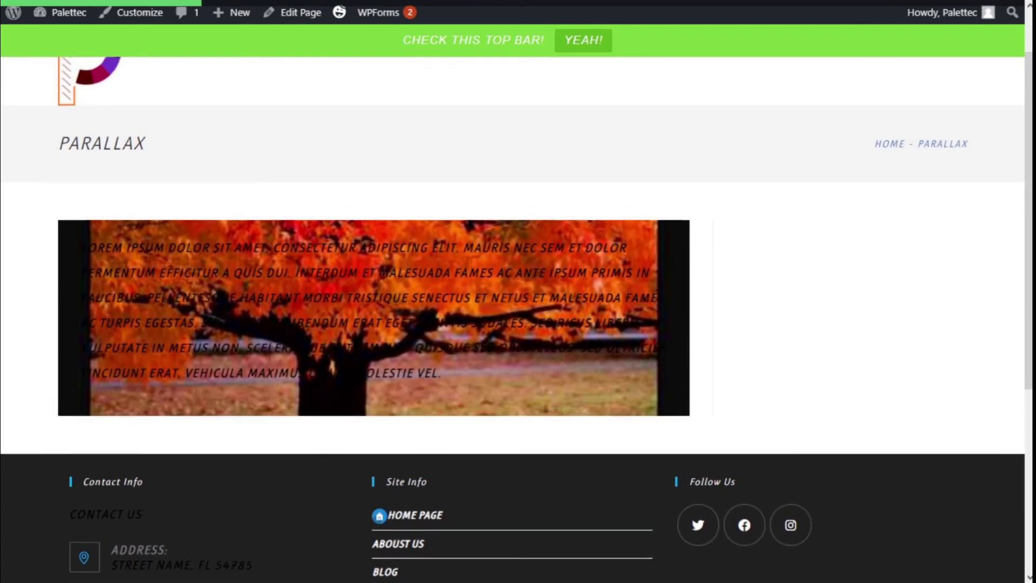
{"action": "scroll", "coordinate": [587, 313], "scroll_direction": "up", "scroll_amount": 1}
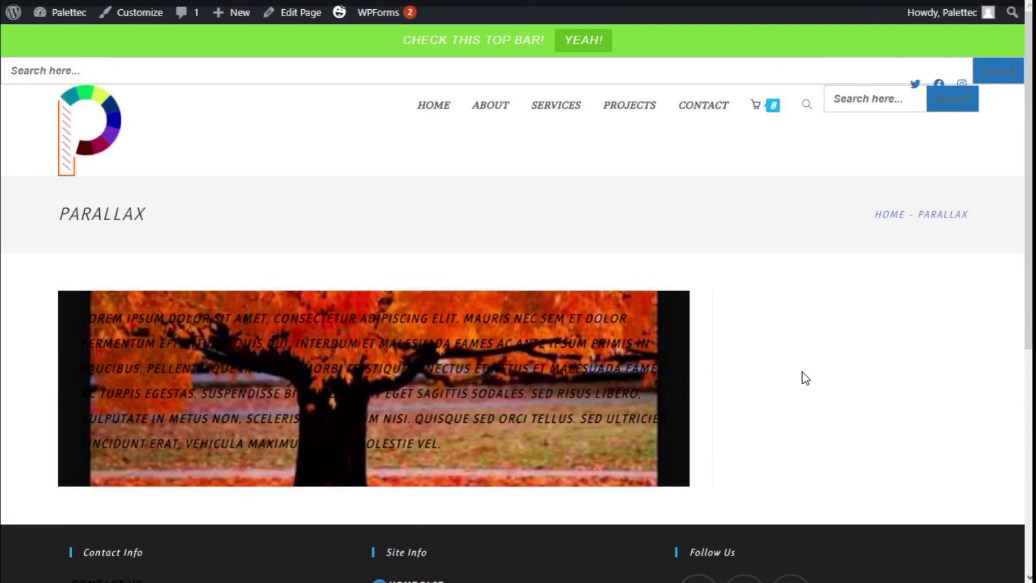